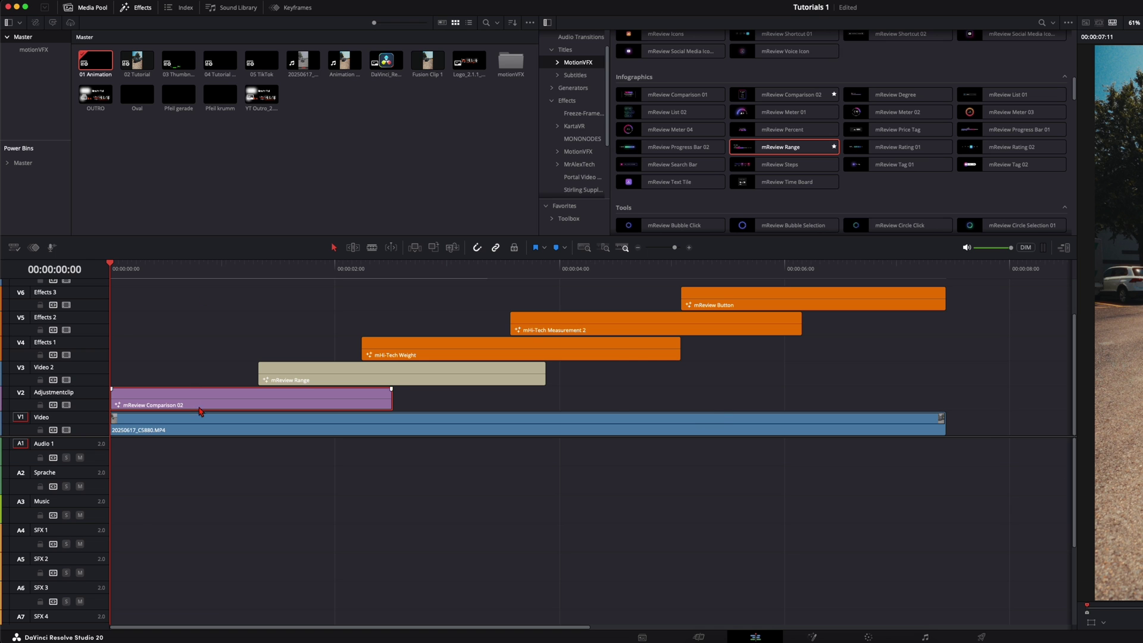
Preview the mReview Comparison 02 and mReview Range title cards over the car footage.
double_click(200, 409)
click(228, 277)
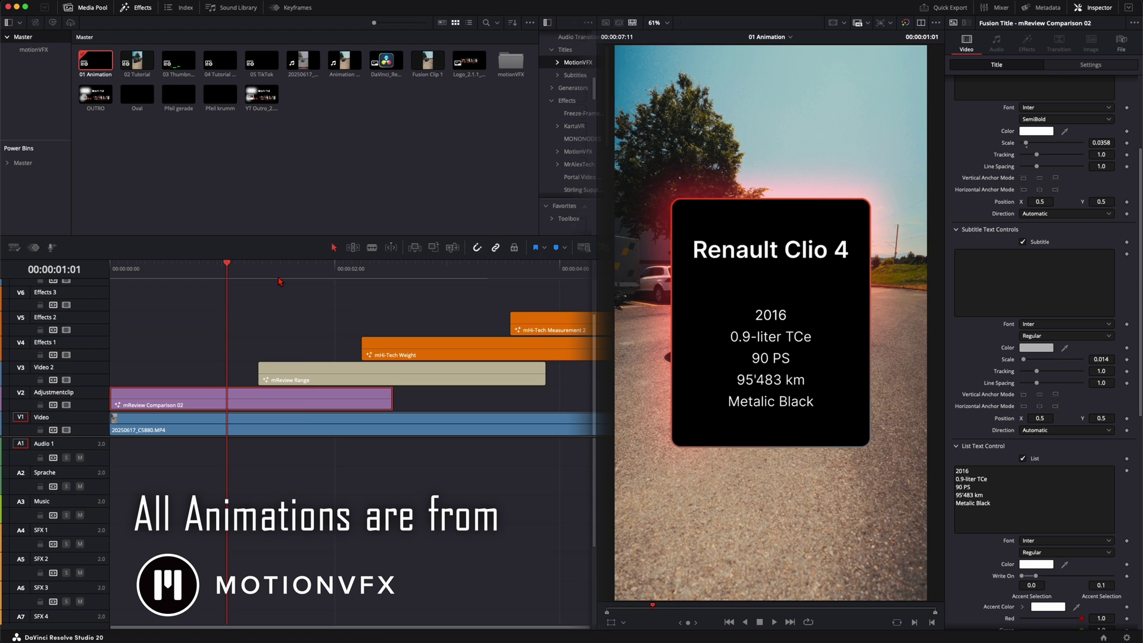
drag(279, 281, 330, 280)
click(365, 376)
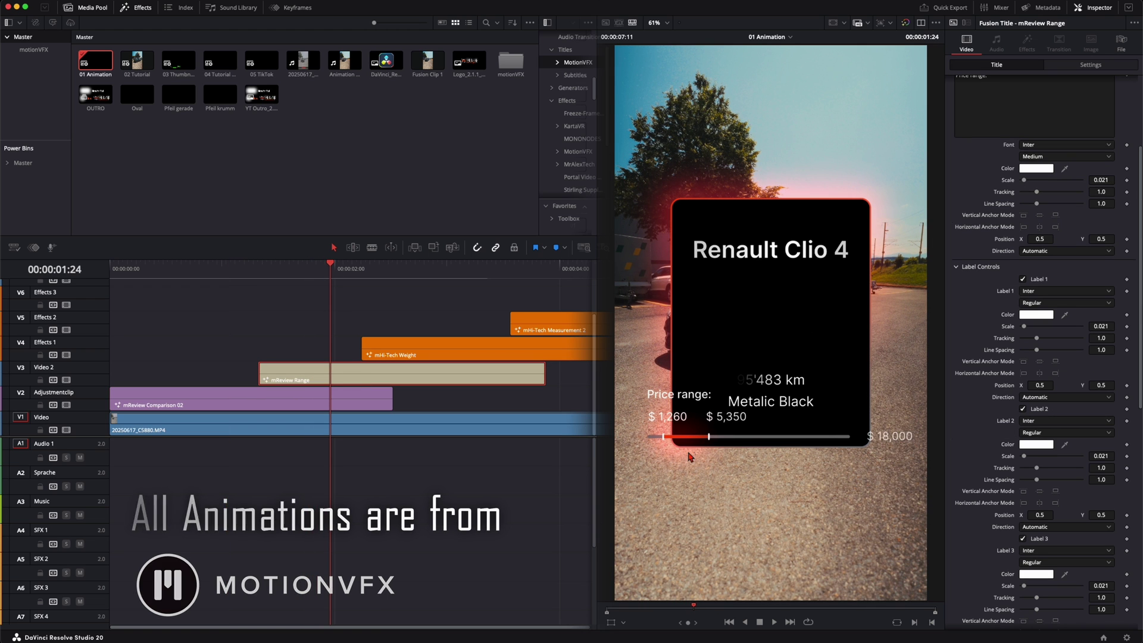
Merge every timeline clip into Fusion Clip 2 and select it at the timeline start.
key(super+a)
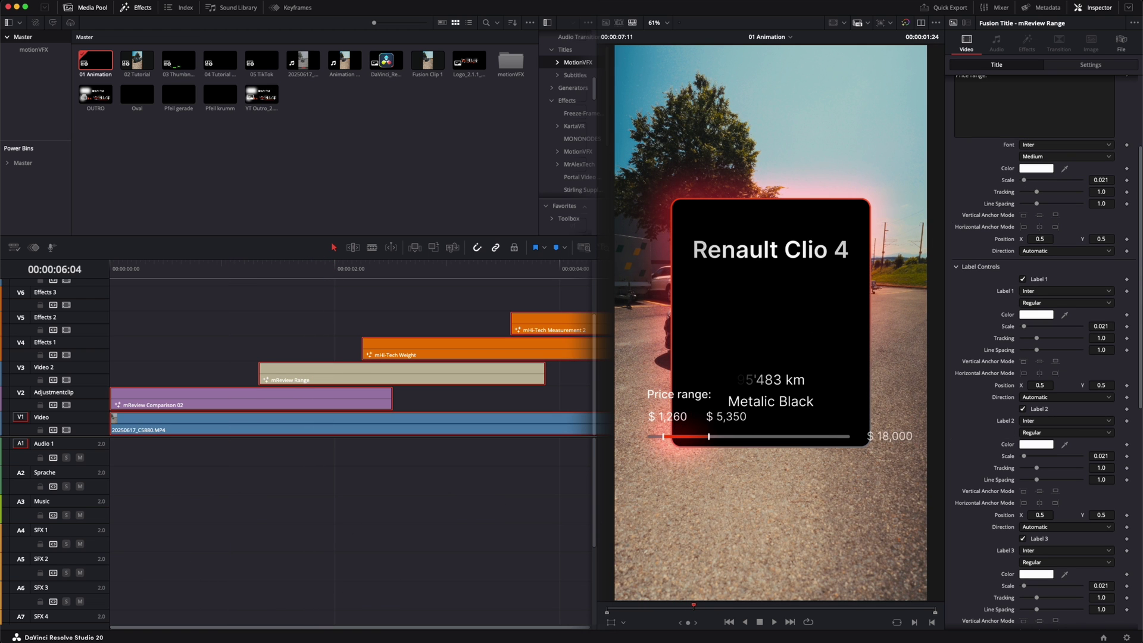
key(ctrl+alt+f)
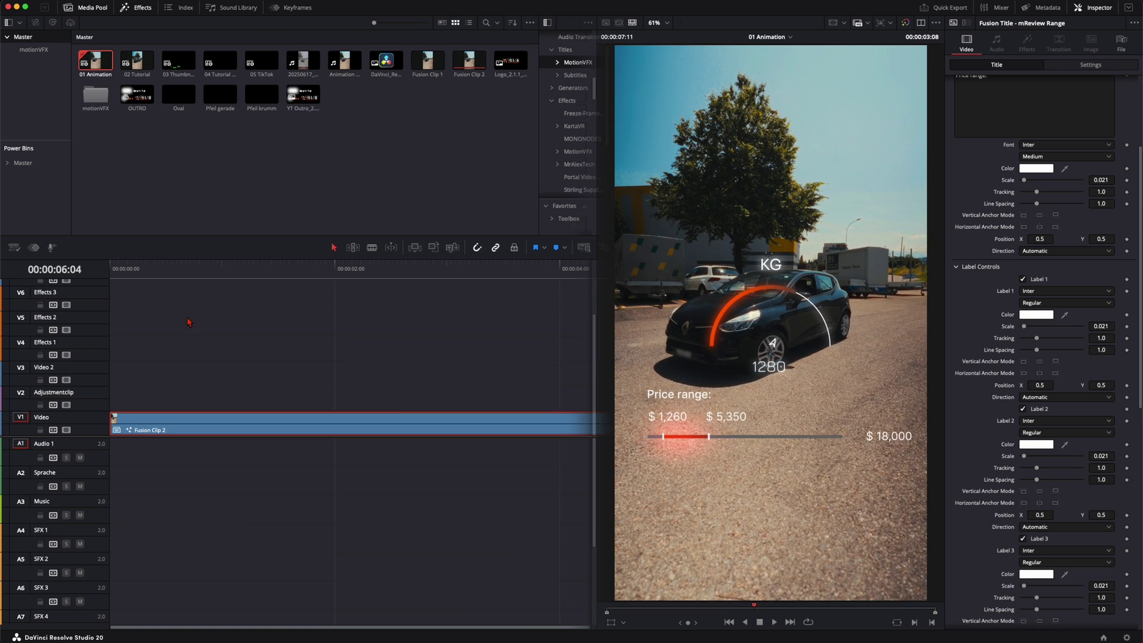
key(Home)
click(220, 425)
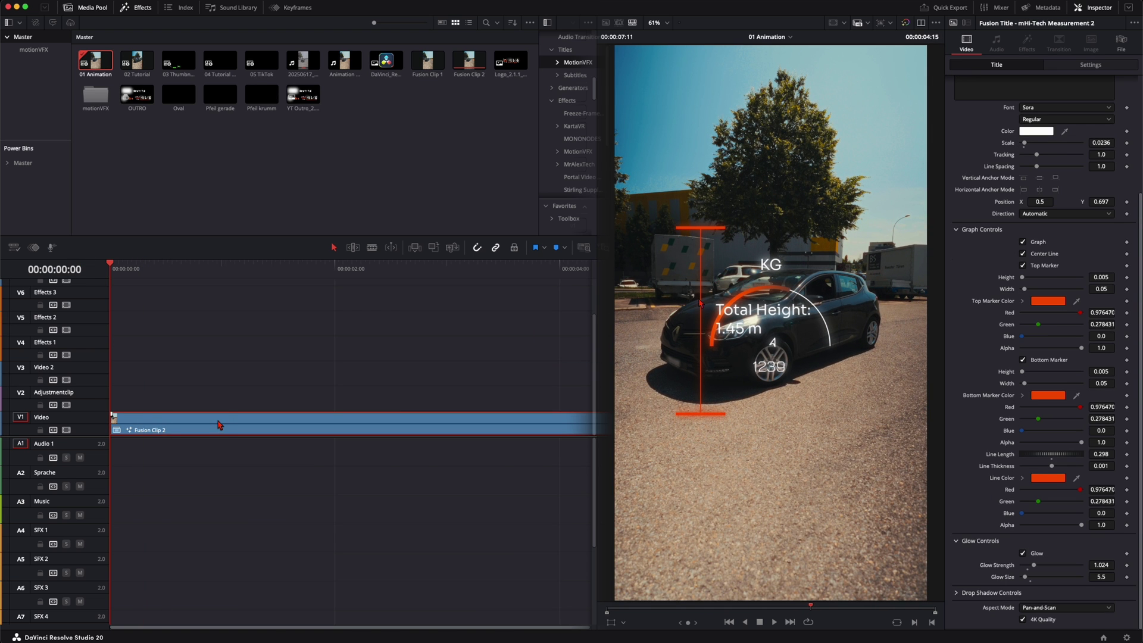
Delete the Background1 node from the Fusion clip's node graph.
key(shift+5)
drag(704, 581, 659, 477)
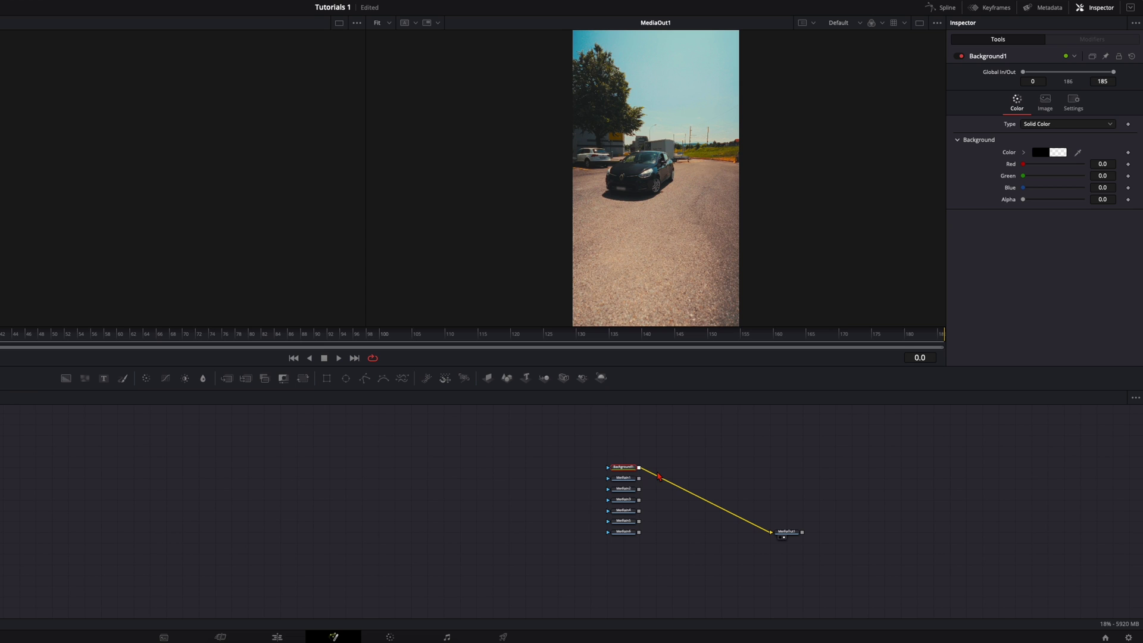
key(Delete)
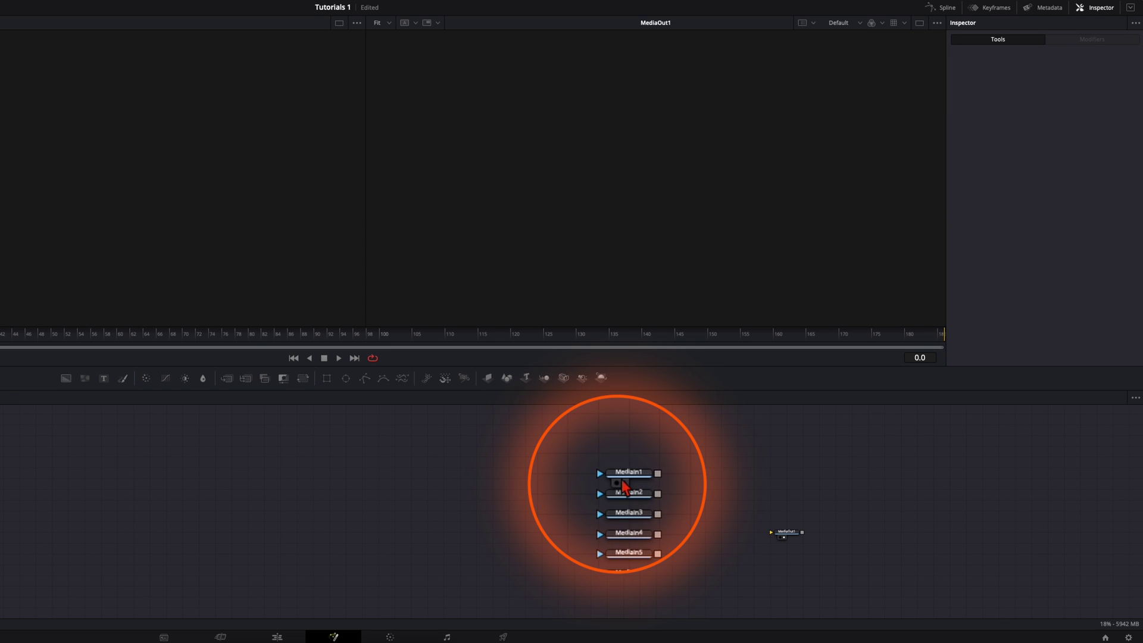
View MediaIn1 and MediaIn2 in the viewer and drag each out of the node stack.
click(616, 484)
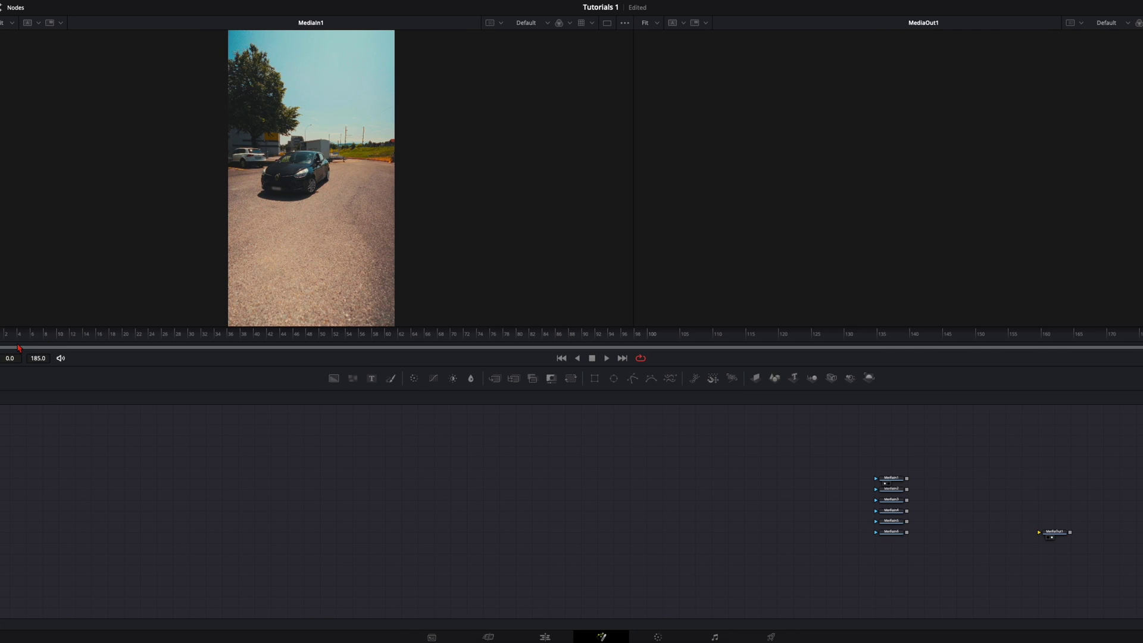
mouse_move(20, 348)
mouse_down()
mouse_move(915, 347)
mouse_move(5, 346)
mouse_up()
drag(898, 484, 783, 547)
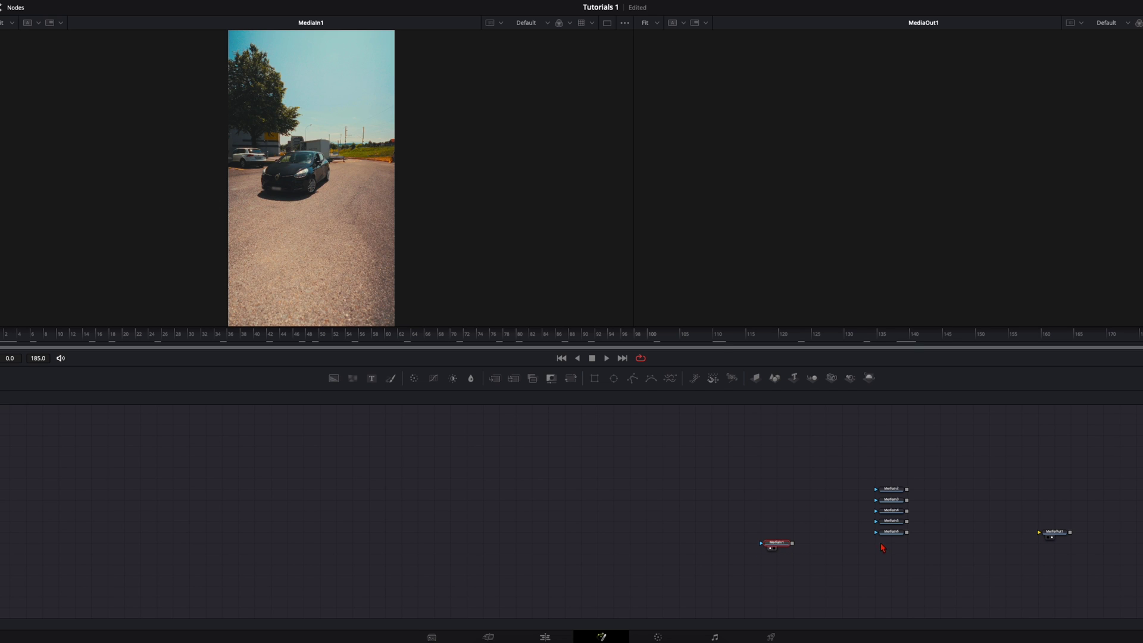
click(886, 496)
drag(179, 339, 286, 338)
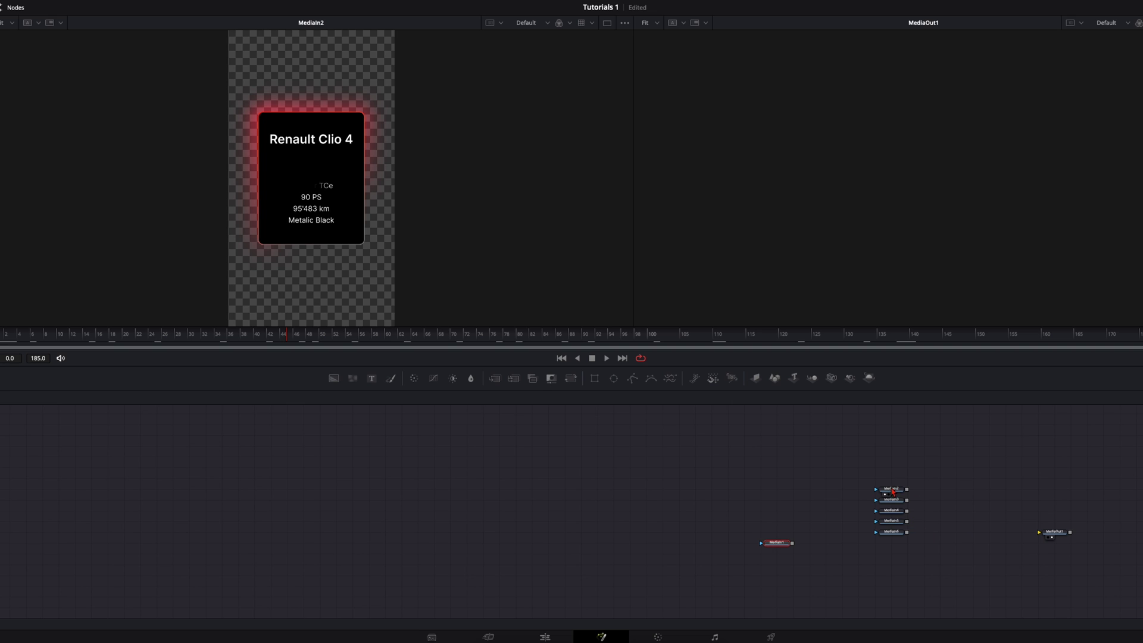
drag(893, 492, 841, 477)
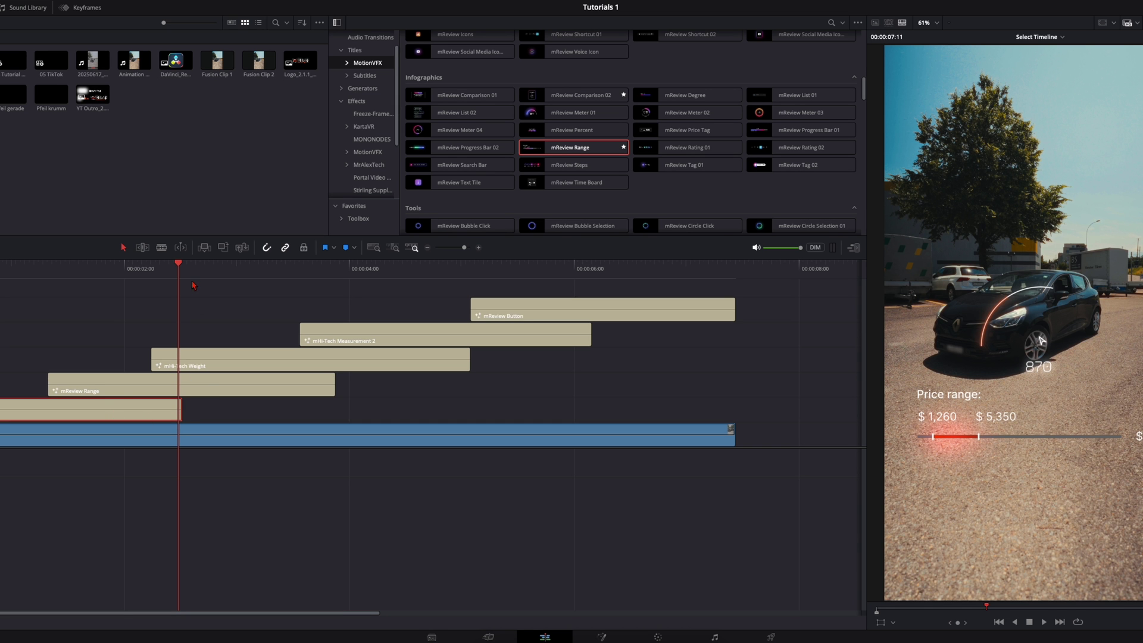
Scrub the playhead to preview the weight gauge animating over the car.
drag(193, 269, 183, 269)
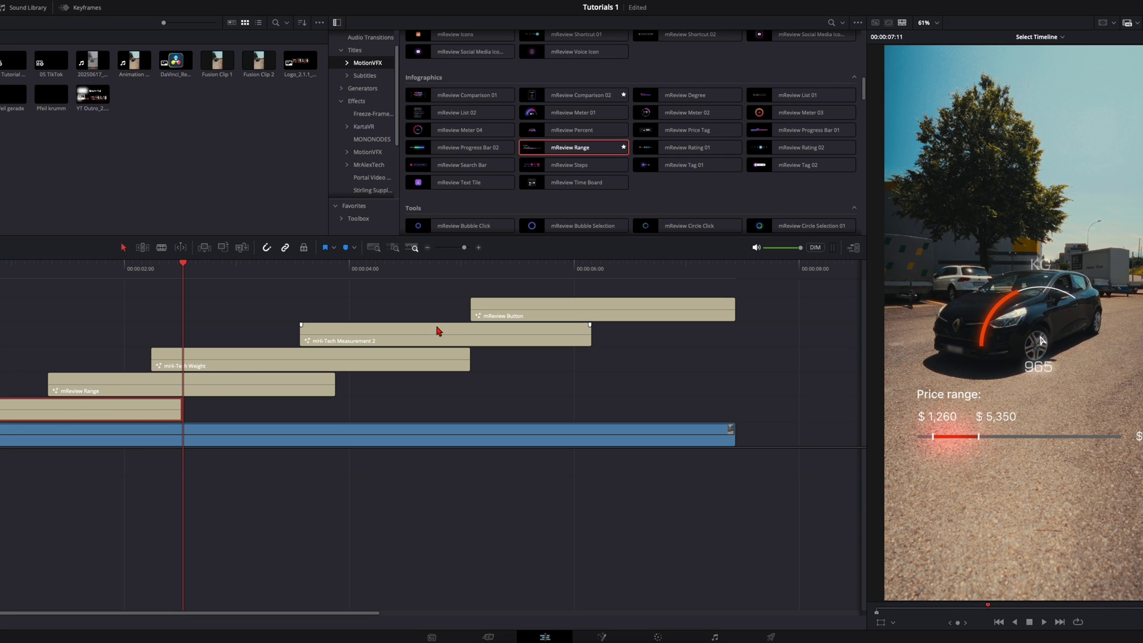
Wire the car clip's MediaIn1 directly into MediaOut1, then reselect MediaIn1.
key(shift+5)
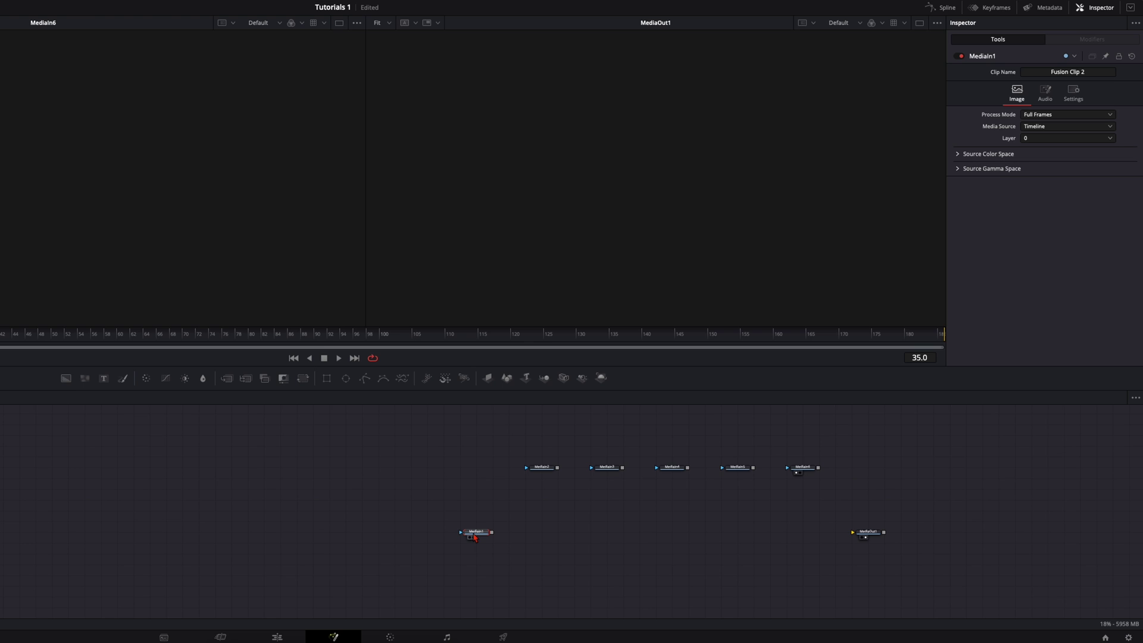
click(470, 538)
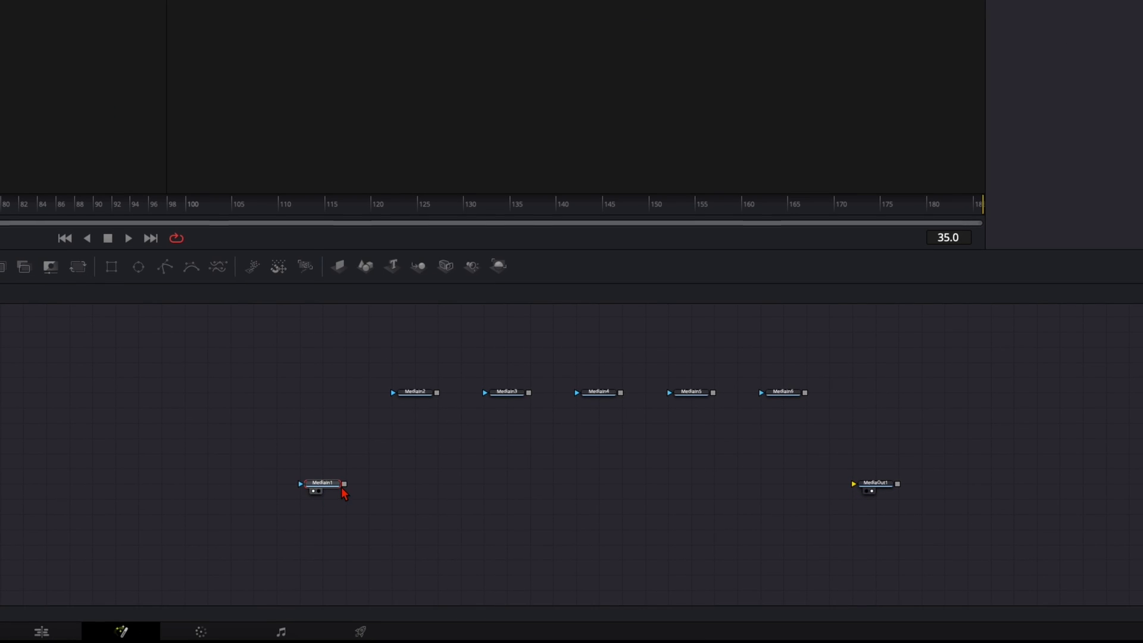
drag(492, 533, 522, 539)
drag(386, 491, 854, 484)
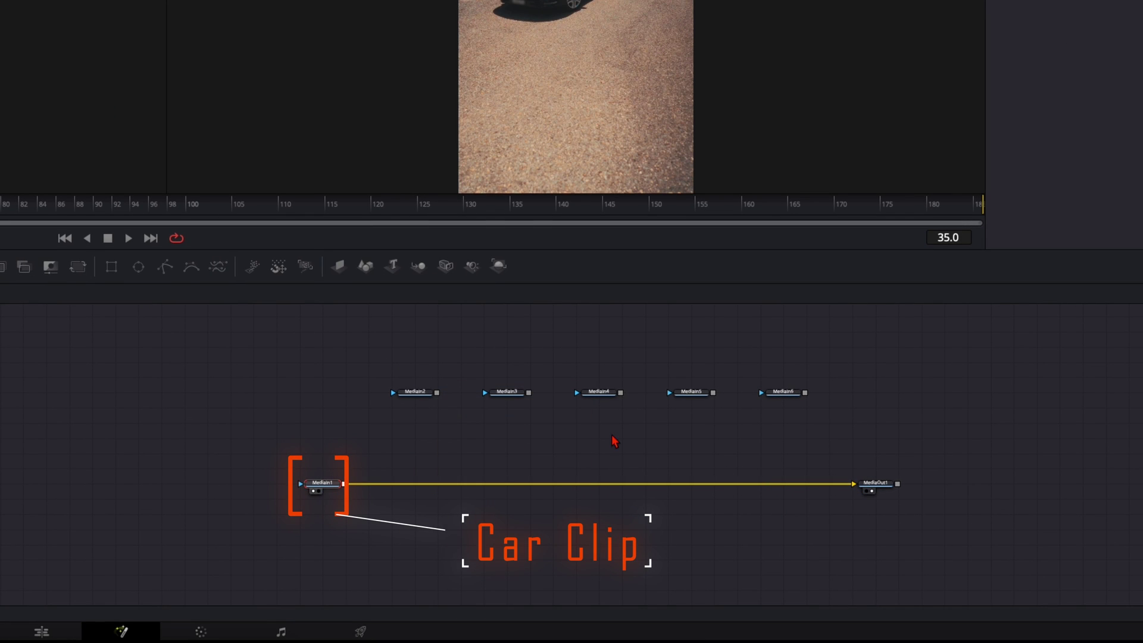
drag(340, 346, 845, 413)
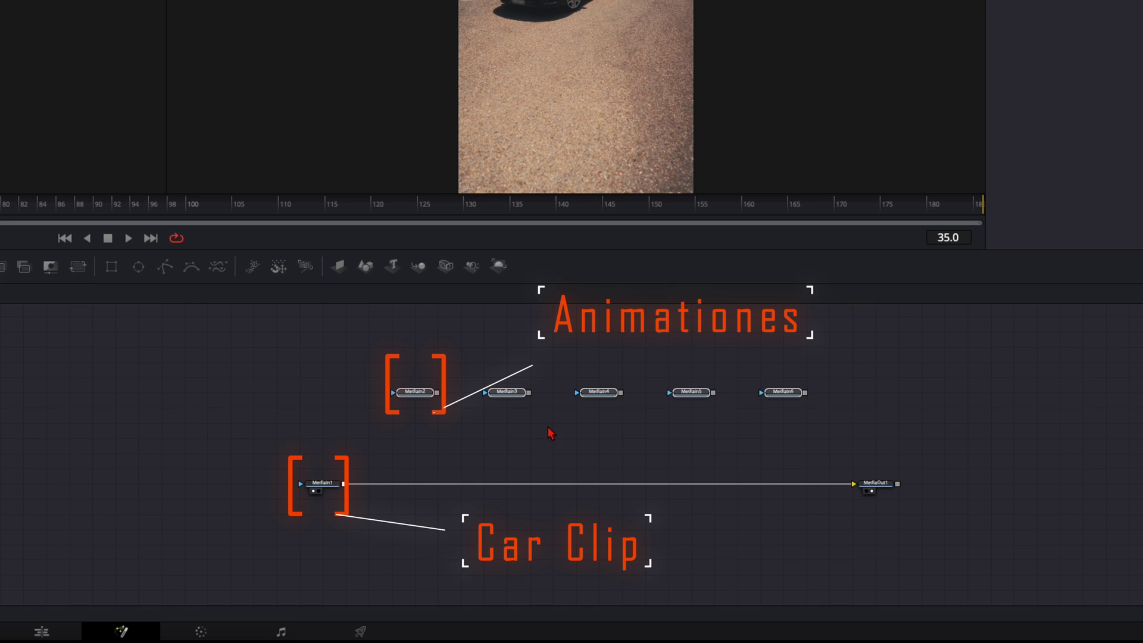
click(741, 452)
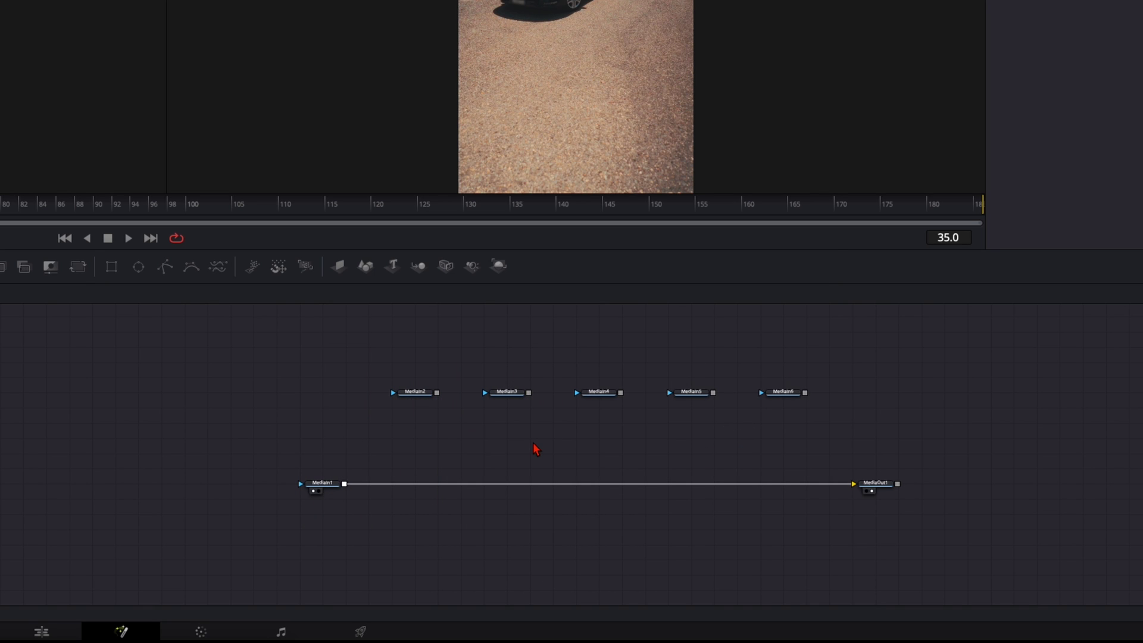
click(325, 491)
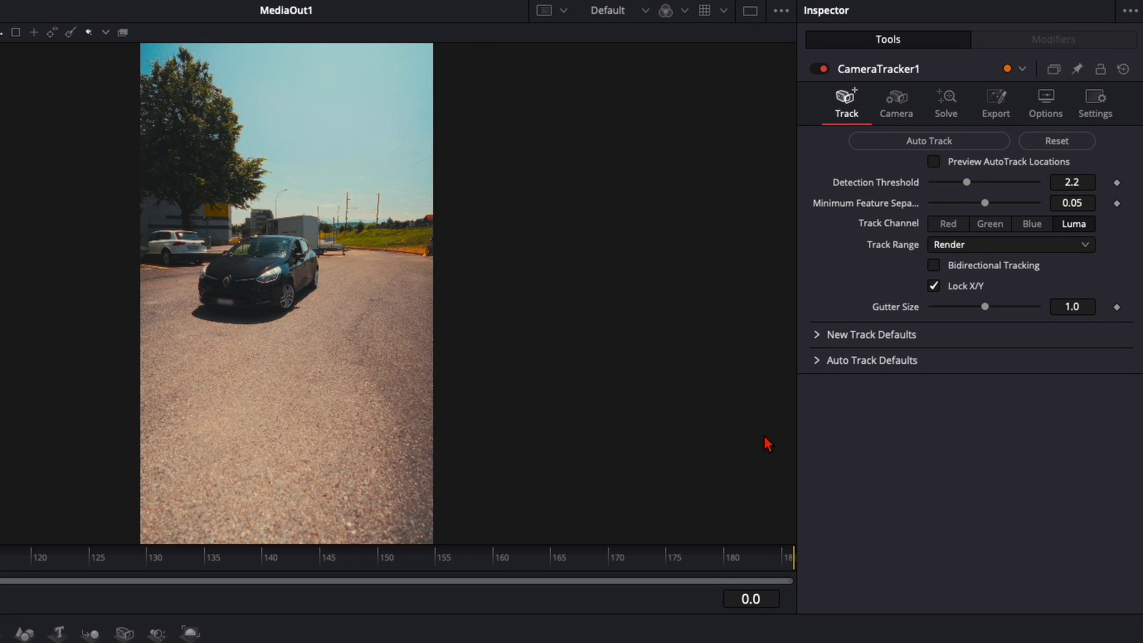
Auto-track with detection threshold 2.4, feature separation 0.02 and bidirectional tracking enabled.
click(1000, 182)
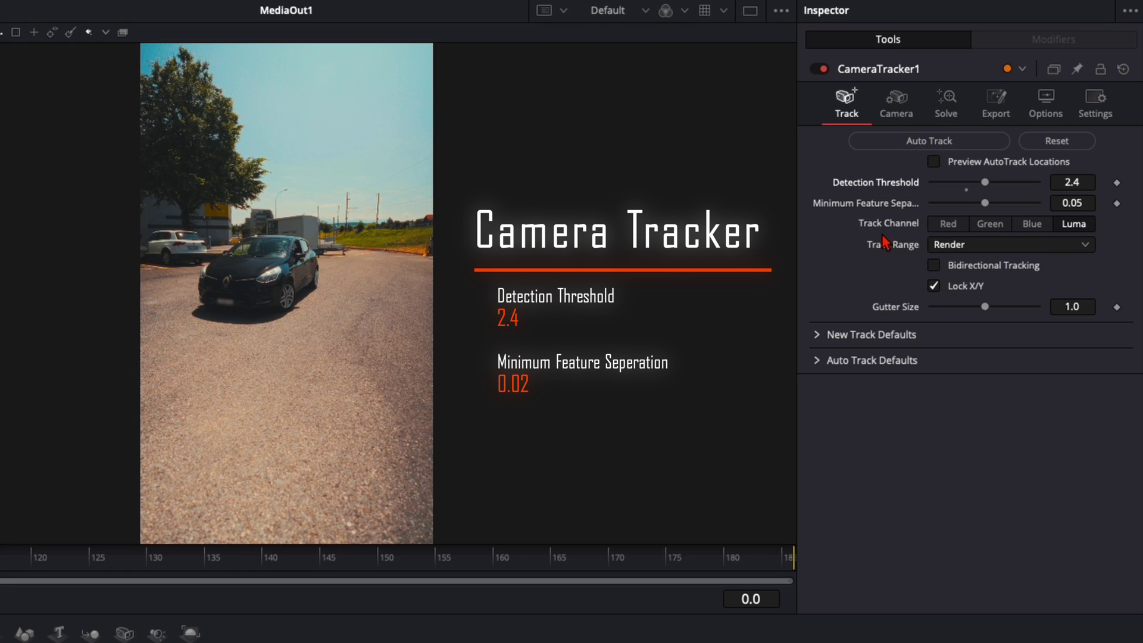
click(953, 203)
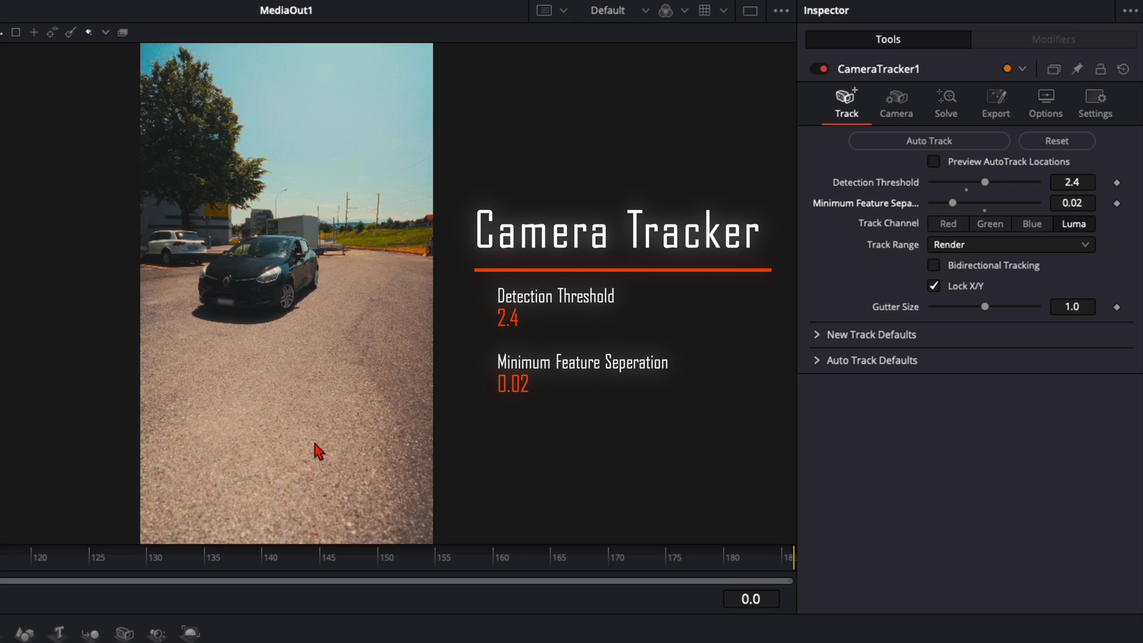
click(934, 266)
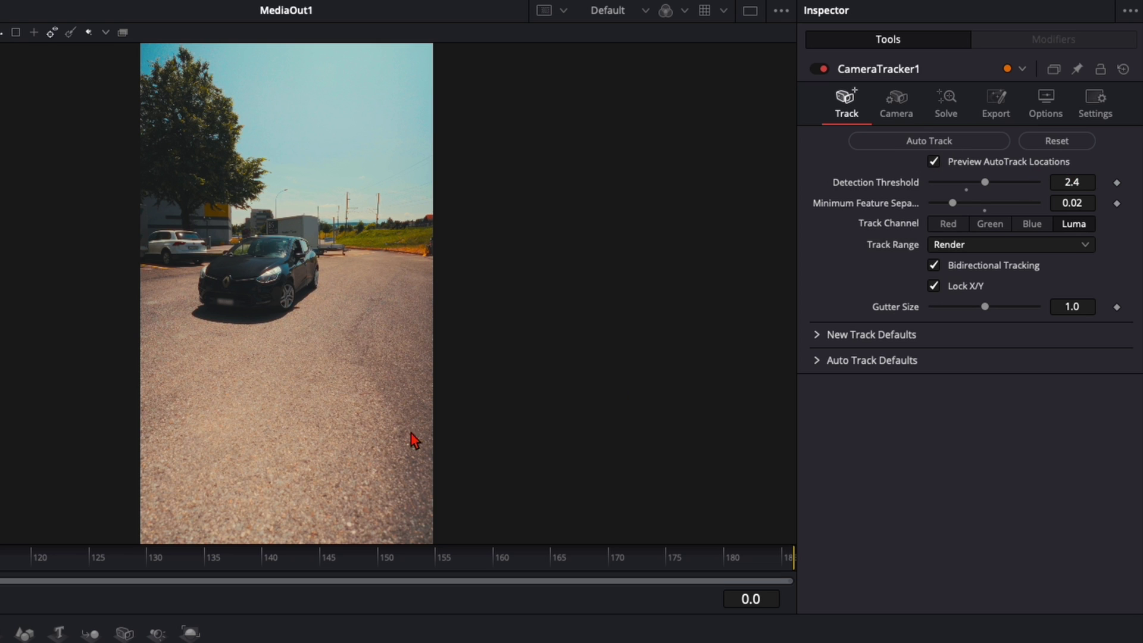
click(955, 150)
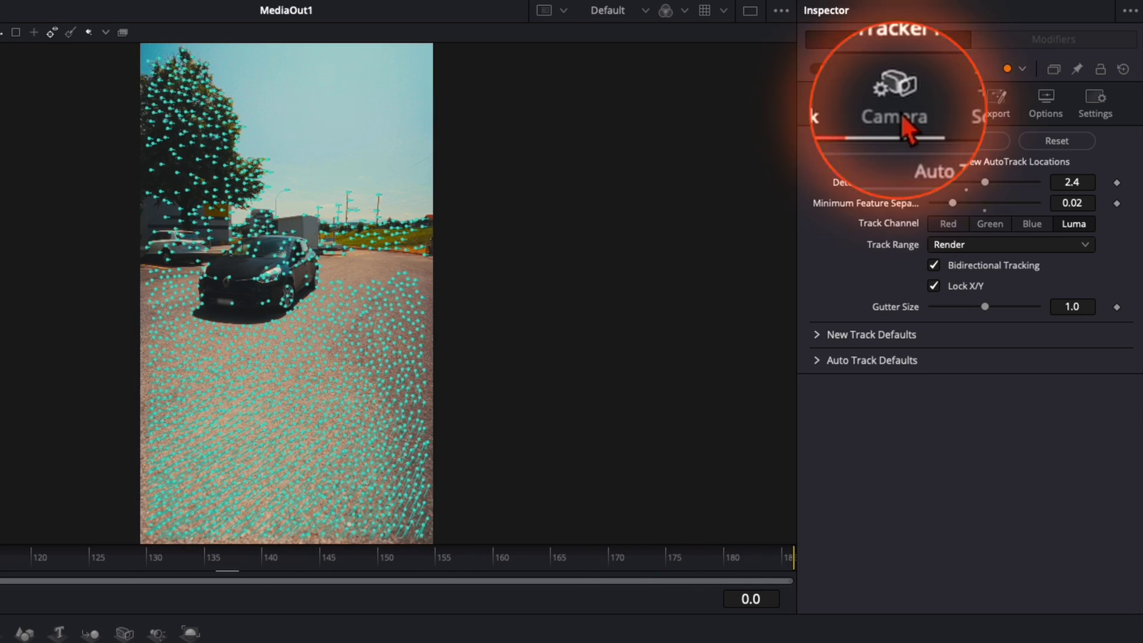
Enter 16 mm as CameraTracker1's focal length in its Camera settings.
click(898, 112)
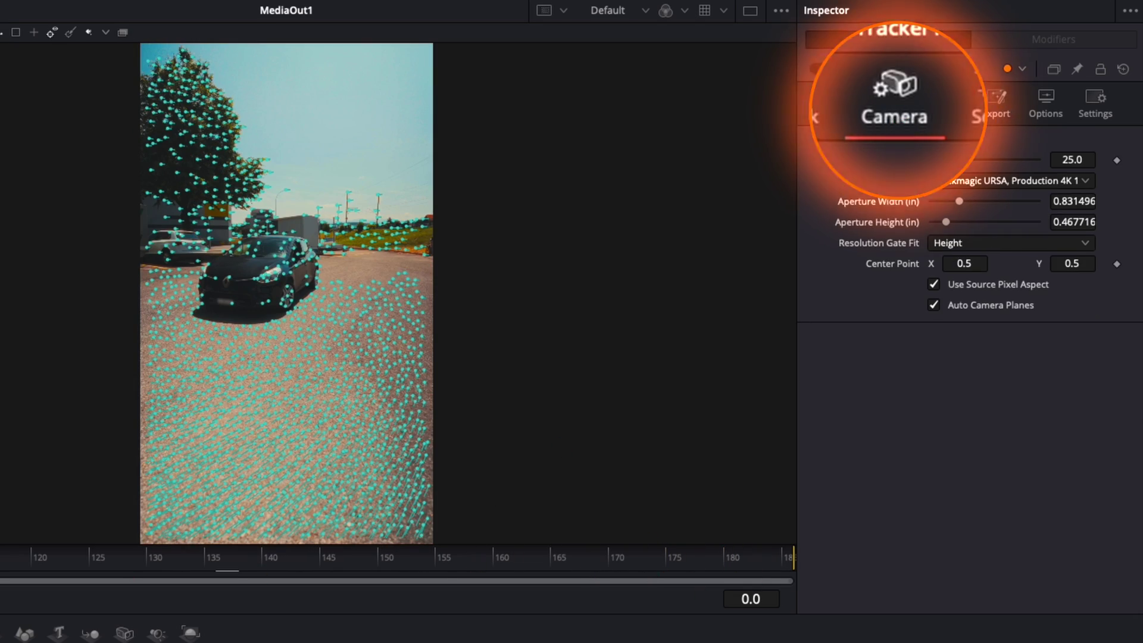
click(1086, 160)
text(16)
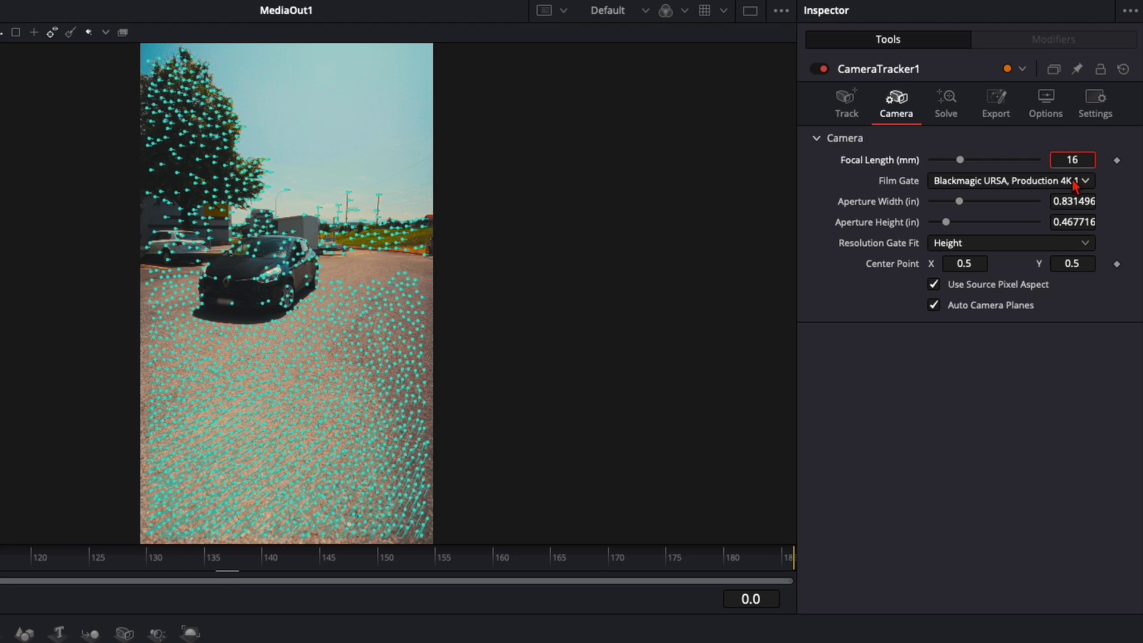
key(Tab)
click(946, 106)
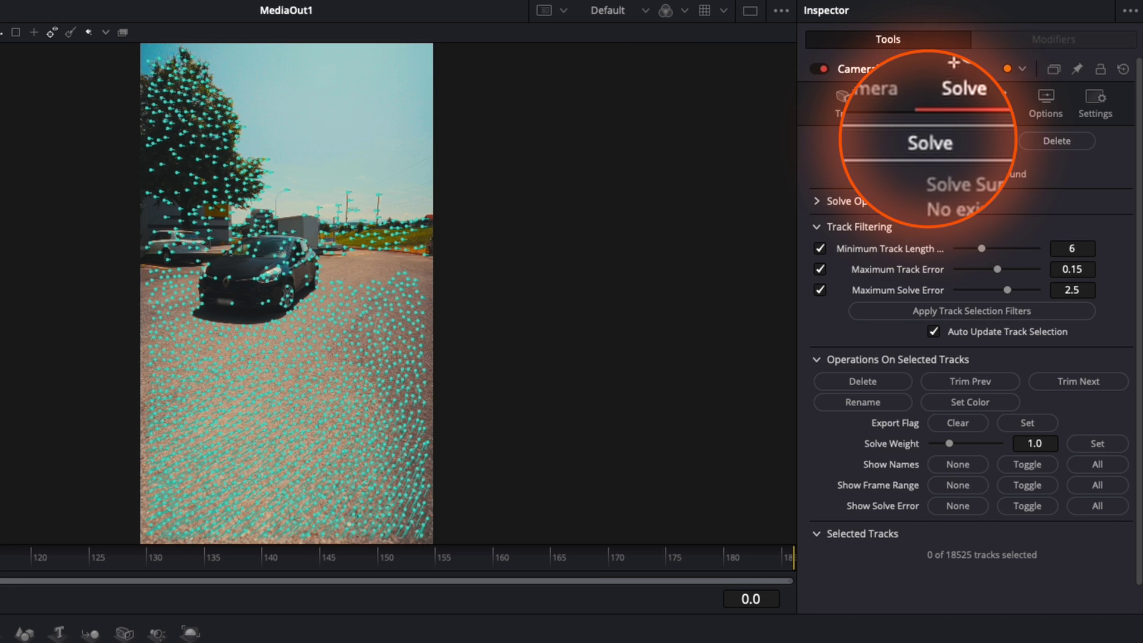
Run the camera solve on CameraTracker1 for frames 0 to 185.
click(929, 141)
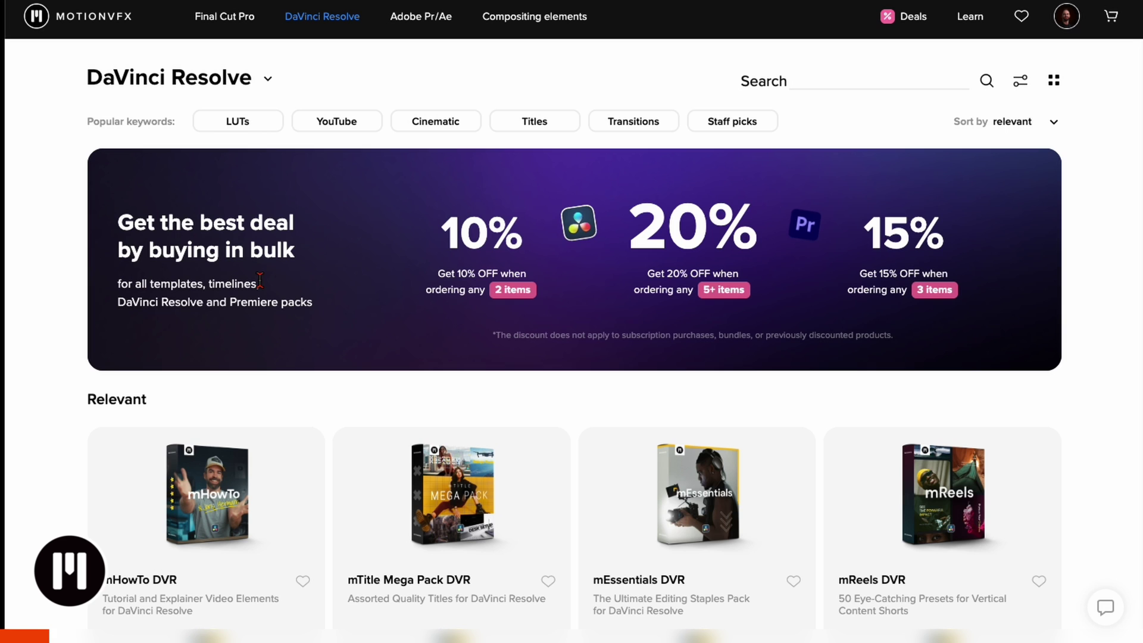
Browse the MotionVFX DaVinci Resolve catalogue and open the mWorkspace DVR product page.
scroll(1092, 367, down, 1)
scroll(1092, 367, up, 1)
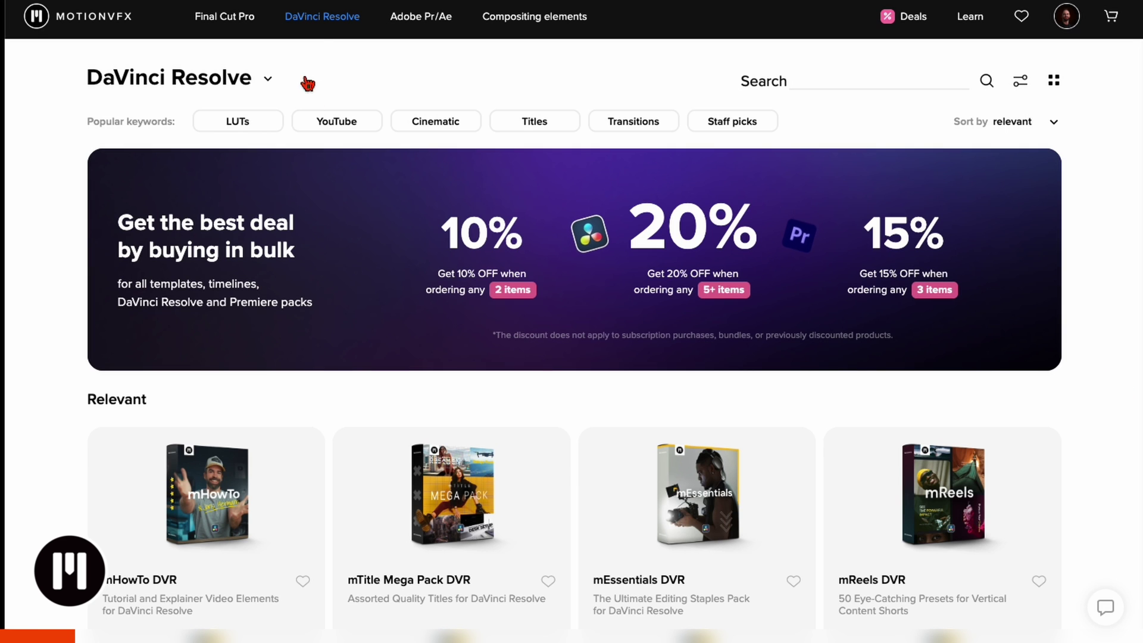
scroll(1074, 293, down, 2)
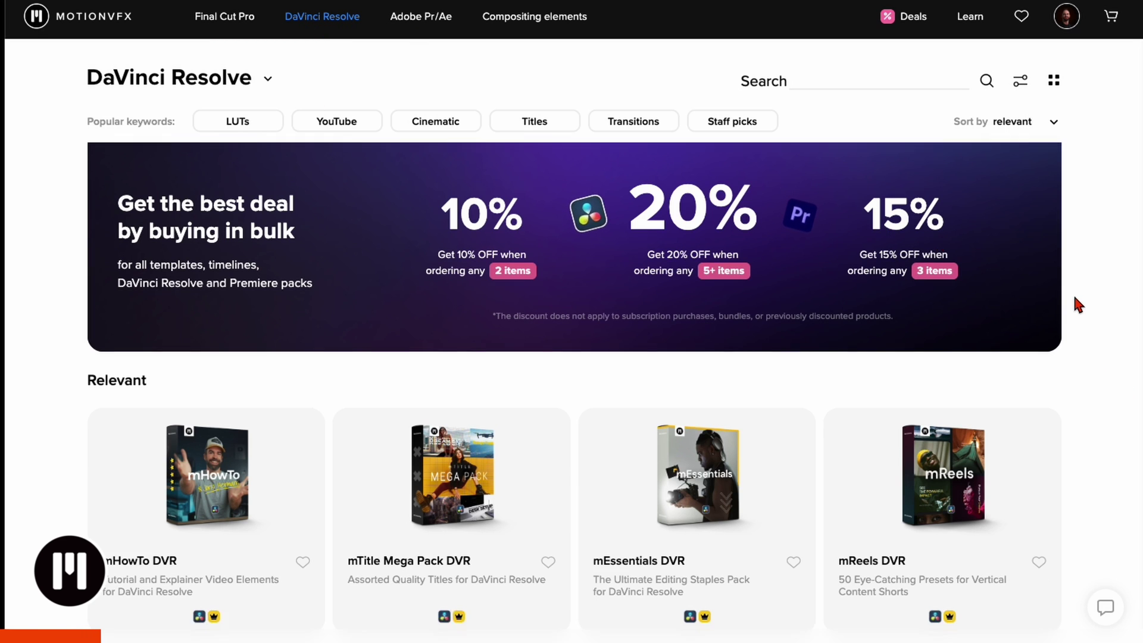
scroll(1075, 297, down, 10)
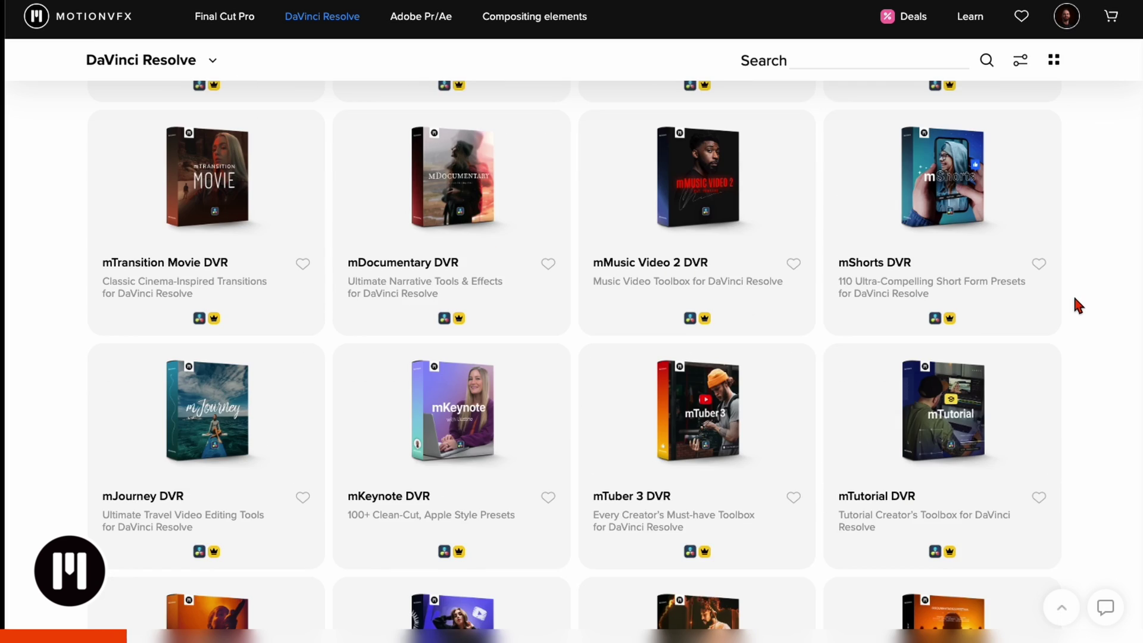
scroll(1072, 301, up, 10)
scroll(1063, 309, down, 1)
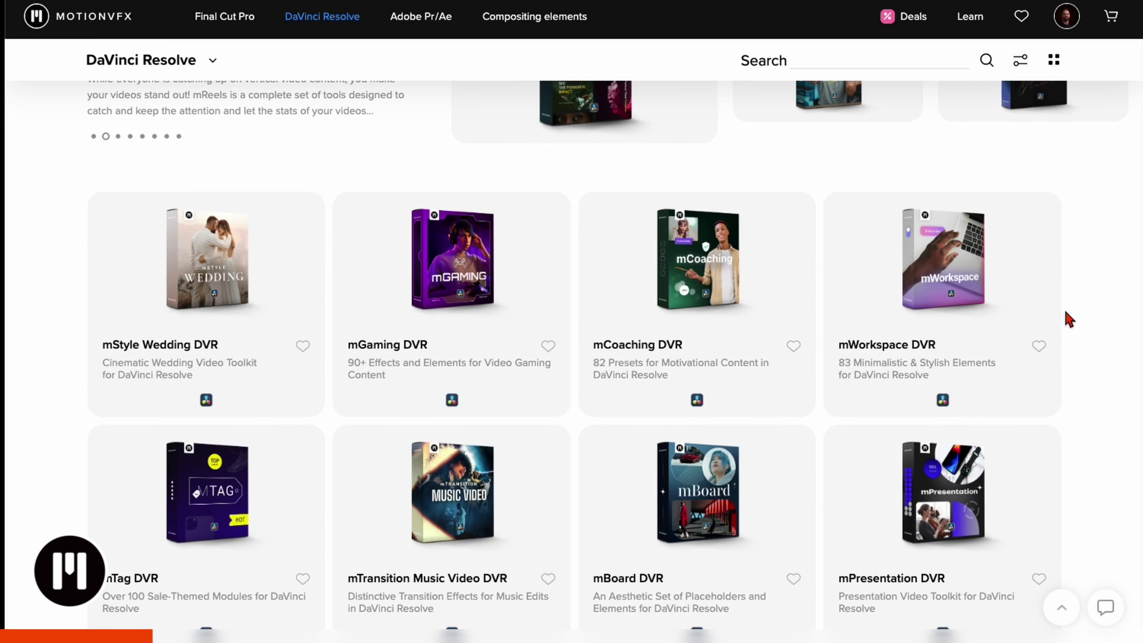
mouse_move(955, 270)
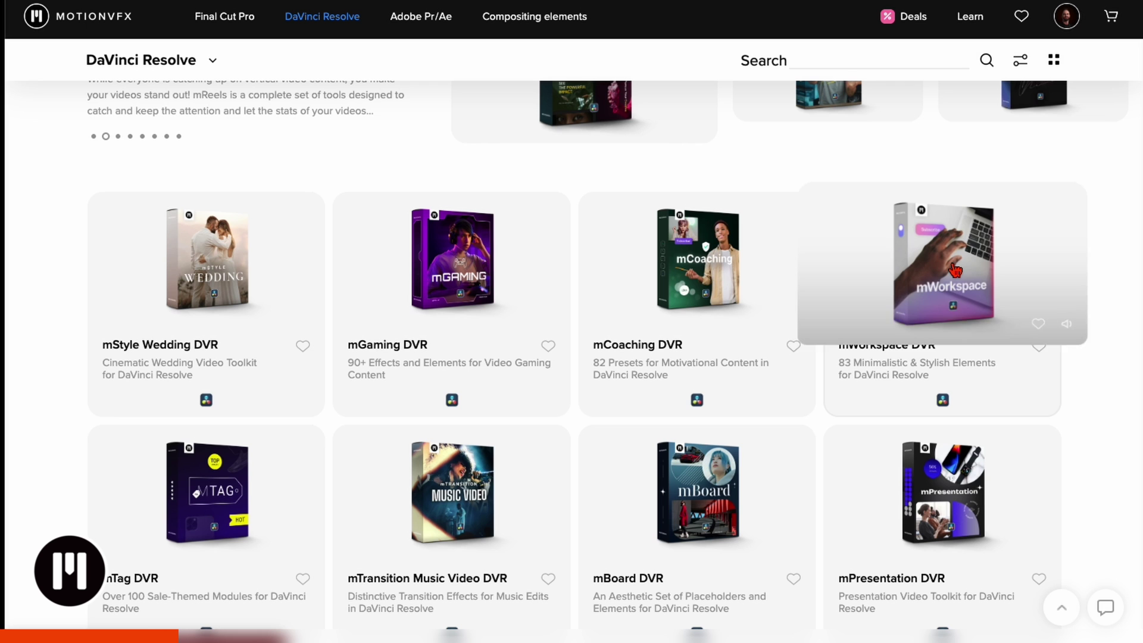
click(955, 271)
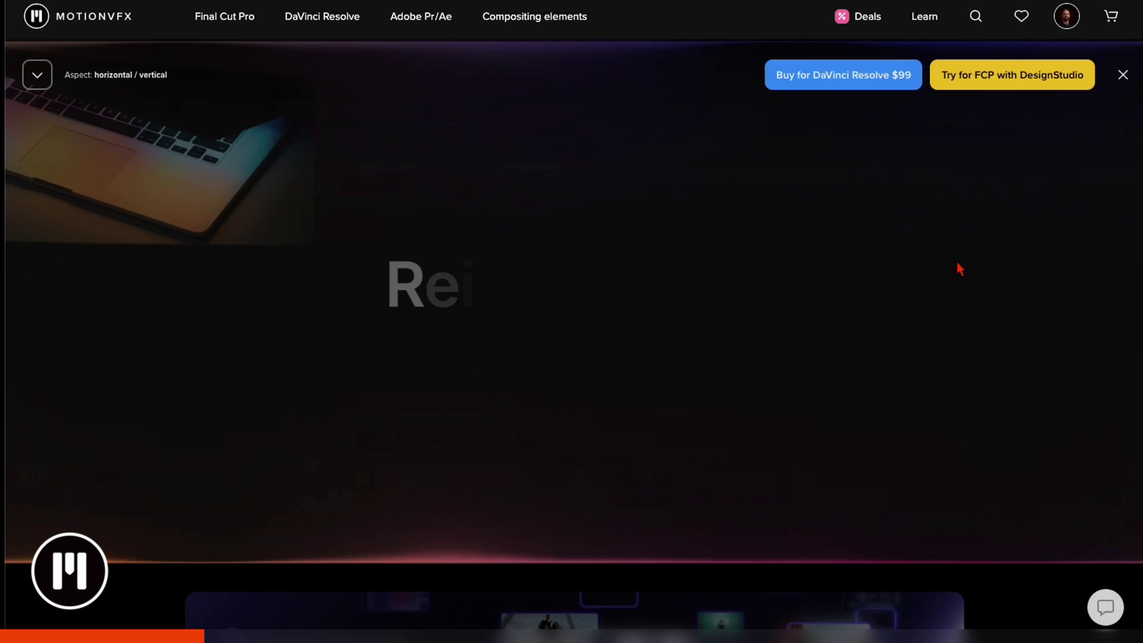
Scroll the mWorkspace DVR page through its preset categories to Technical specifications.
scroll(395, 335, down, 10)
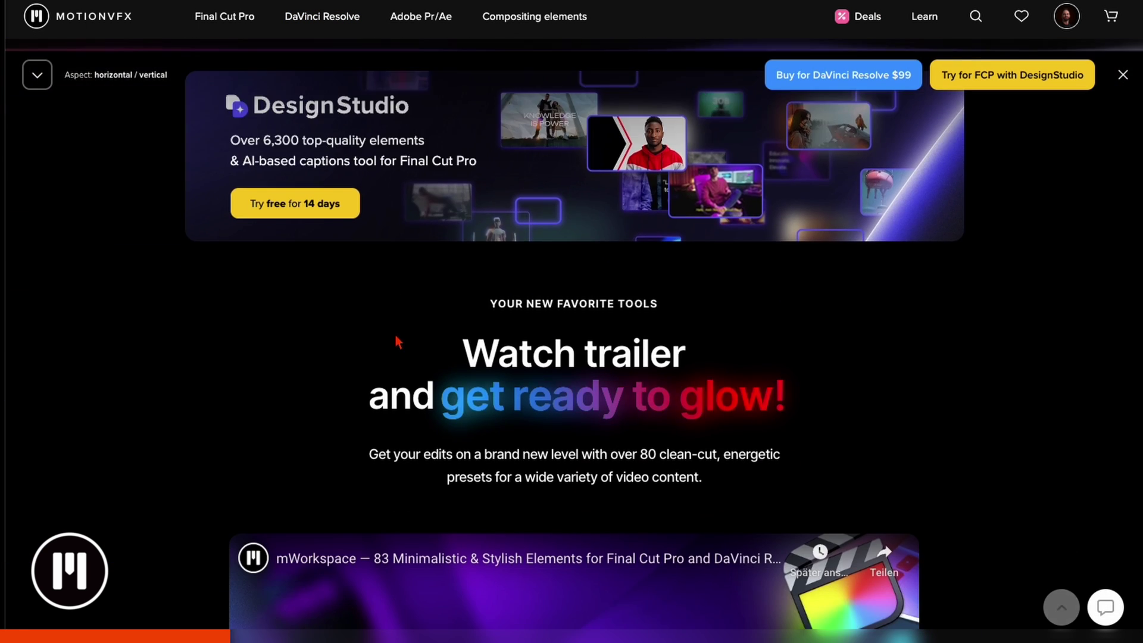
scroll(395, 335, down, 2)
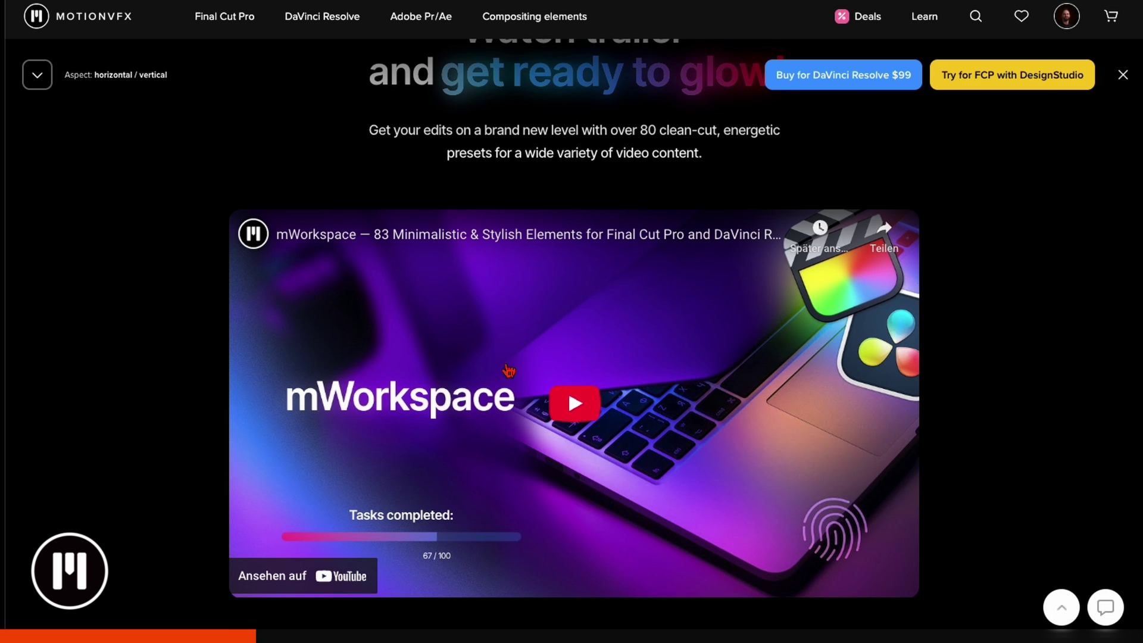
scroll(555, 427, down, 13)
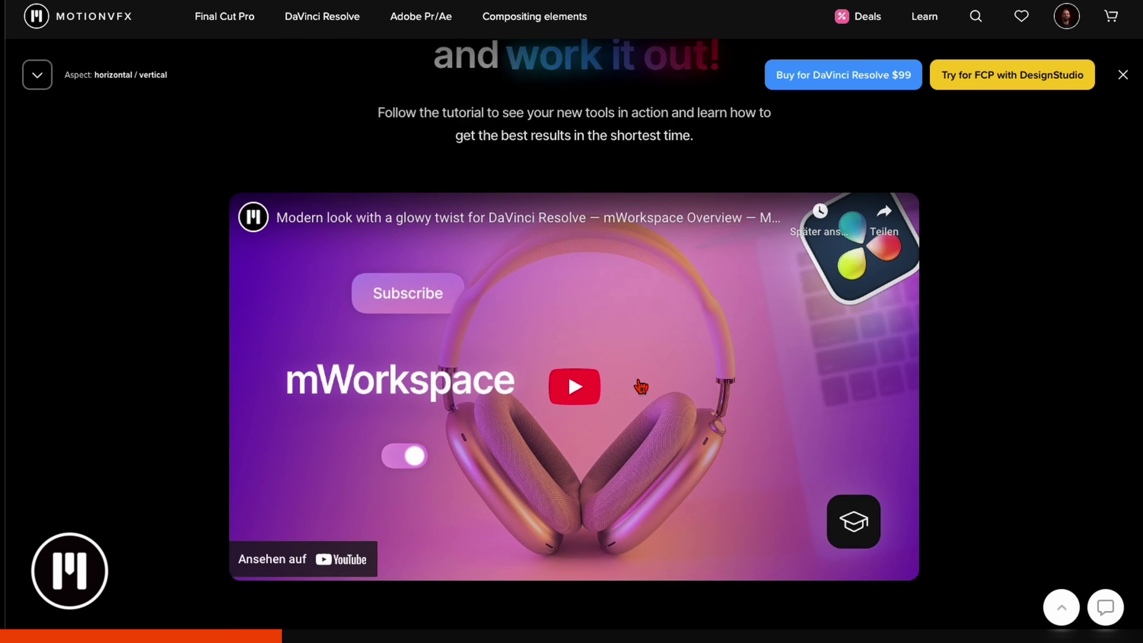
scroll(640, 385, down, 8)
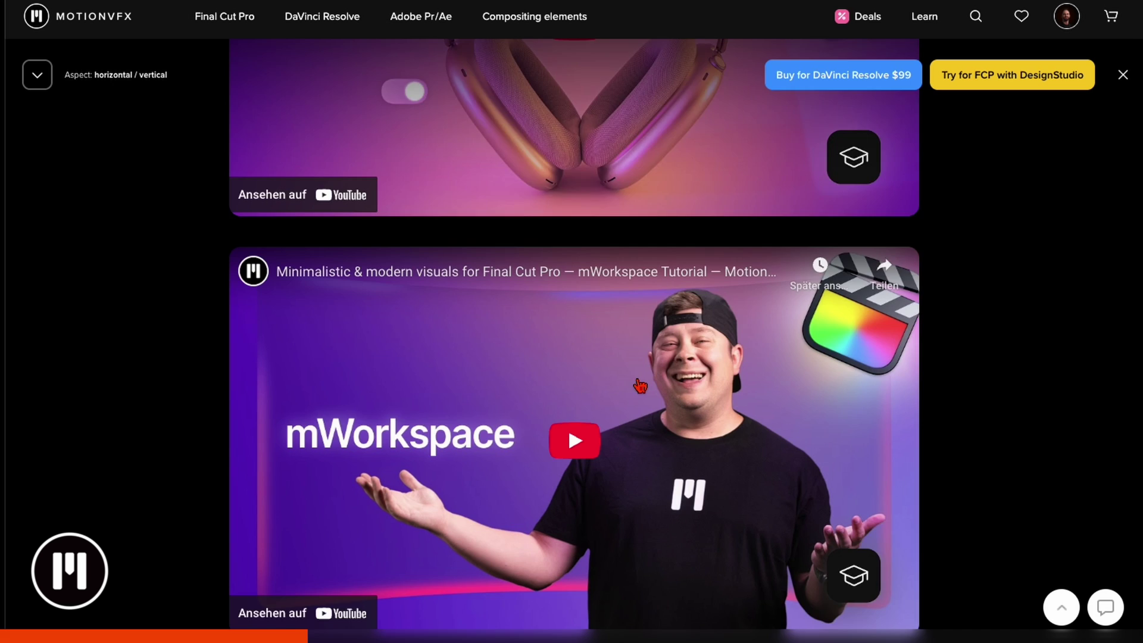
scroll(640, 385, down, 15)
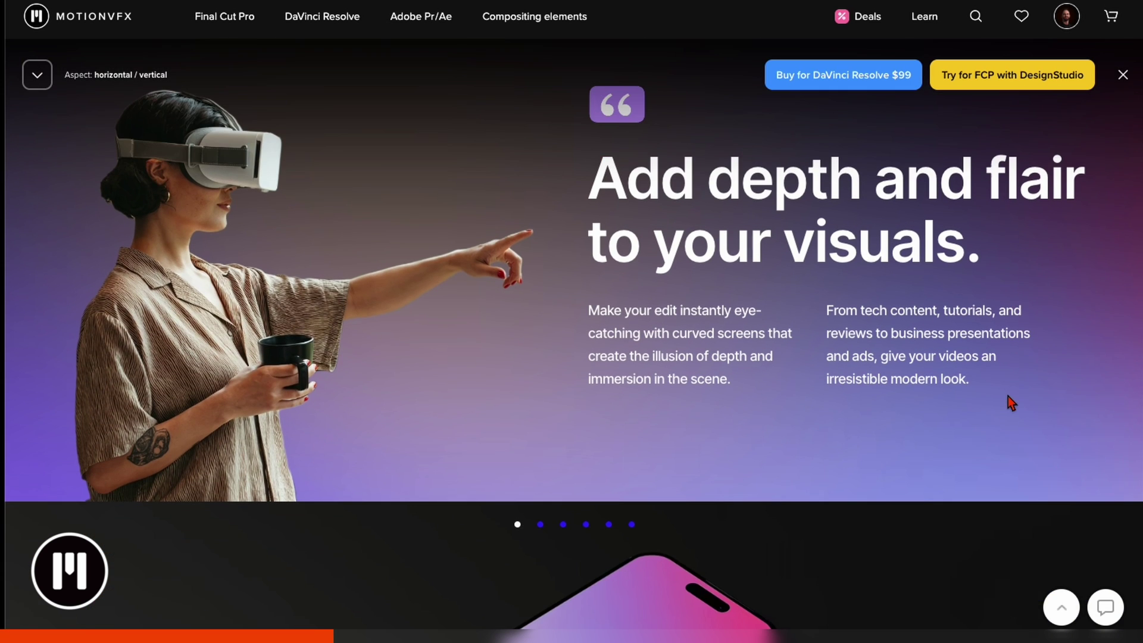
scroll(1009, 396, down, 8)
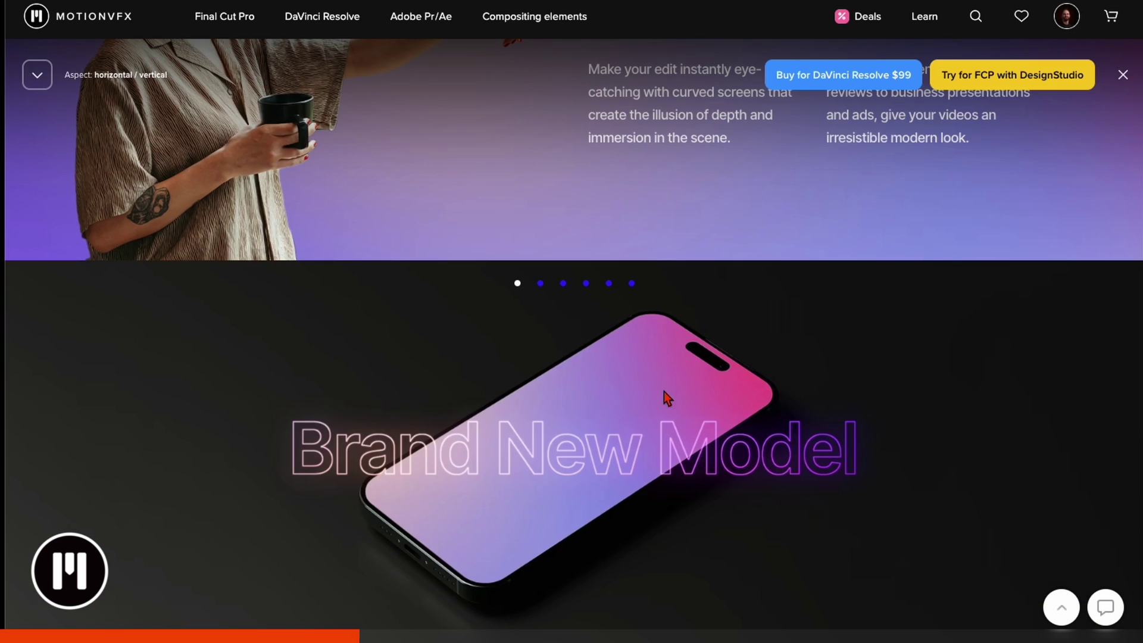
scroll(882, 383, down, 15)
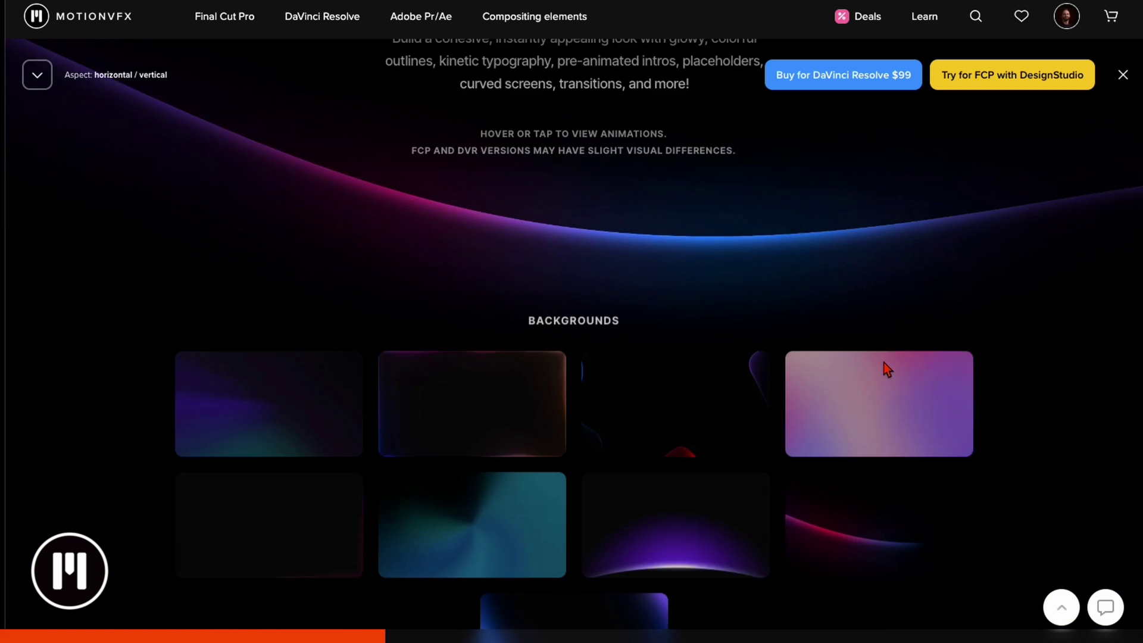
scroll(886, 361, down, 1)
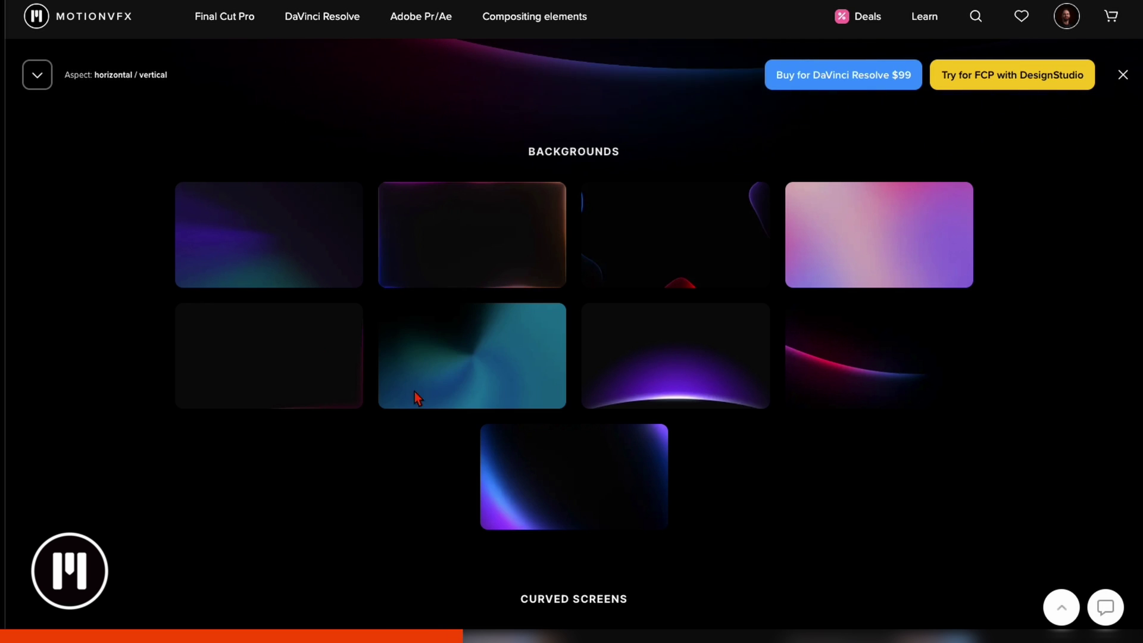
scroll(709, 381, down, 5)
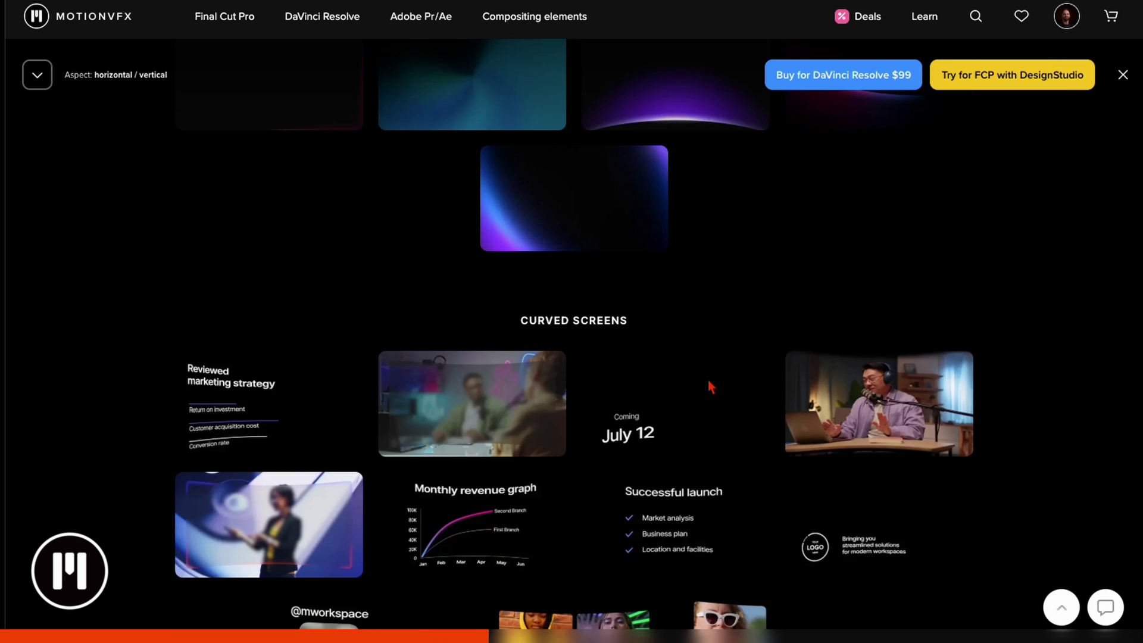
scroll(708, 381, down, 2)
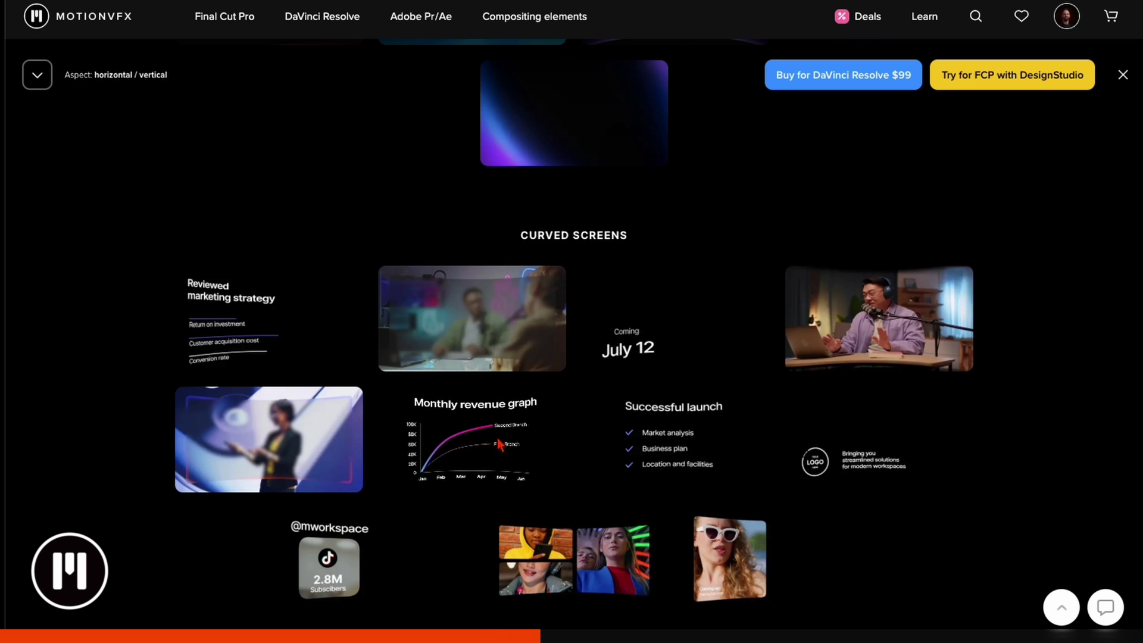
scroll(499, 443, down, 7)
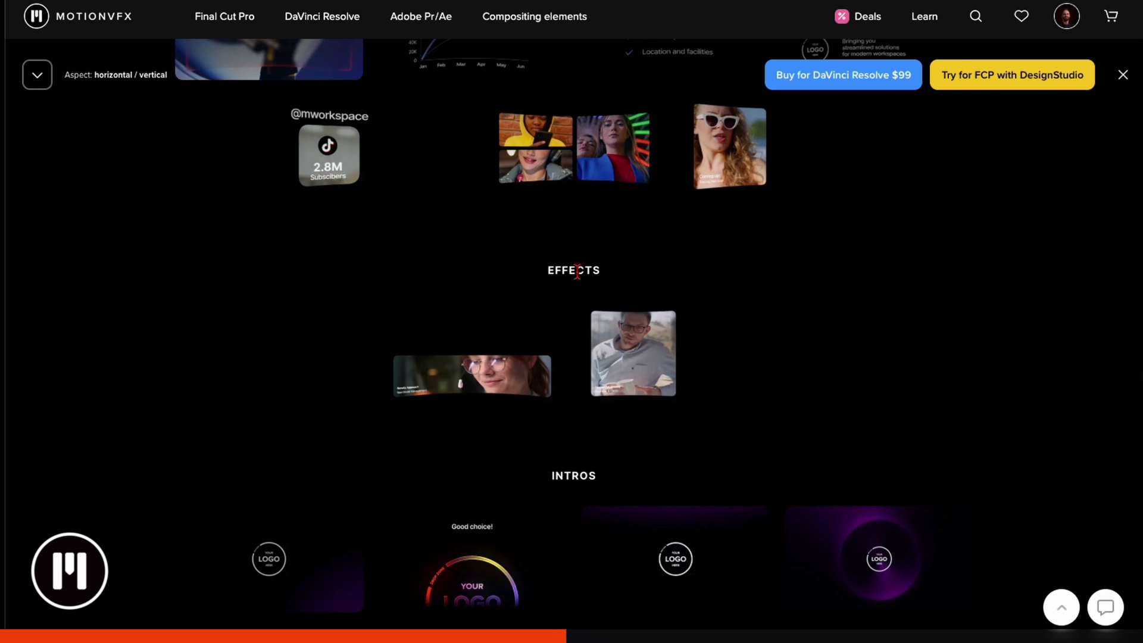
scroll(640, 379, down, 3)
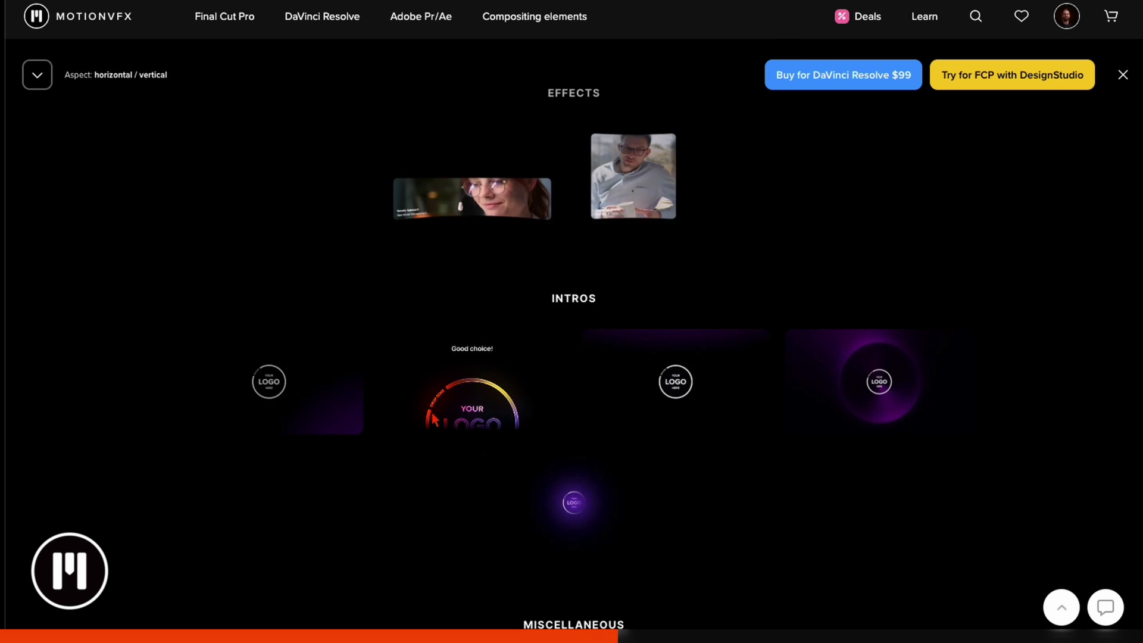
scroll(433, 418, down, 8)
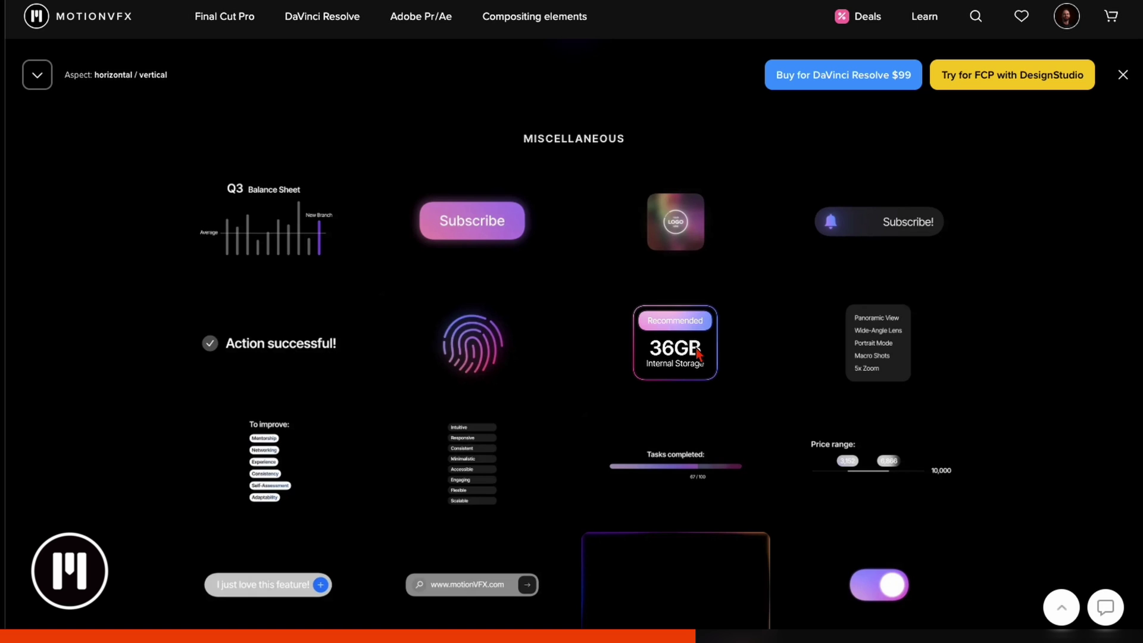
scroll(699, 354, down, 2)
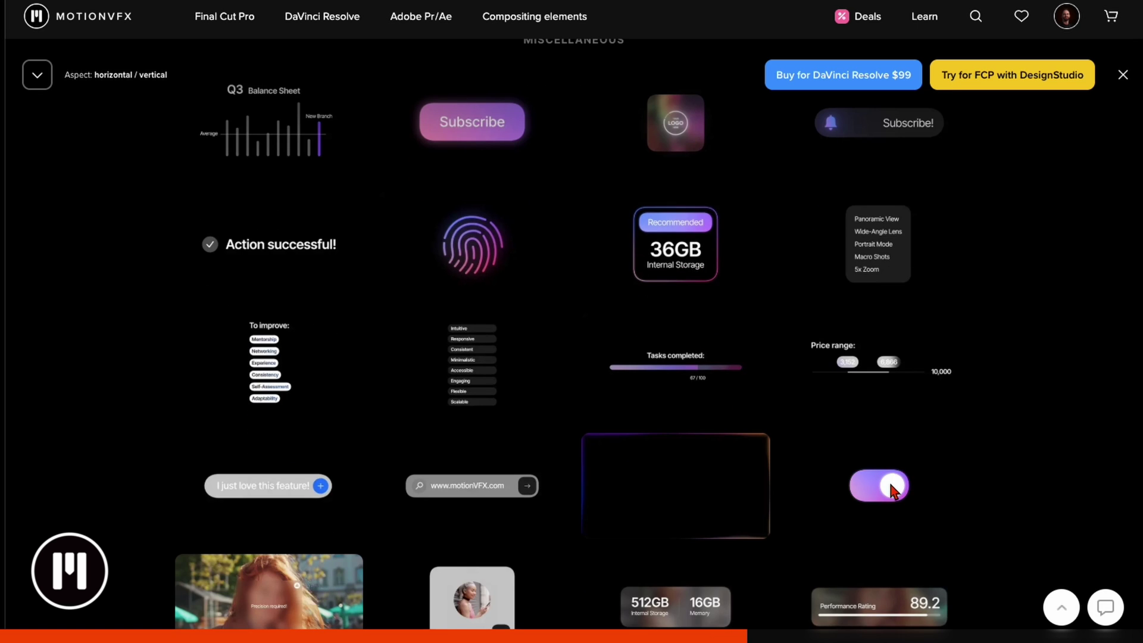
scroll(890, 485, down, 5)
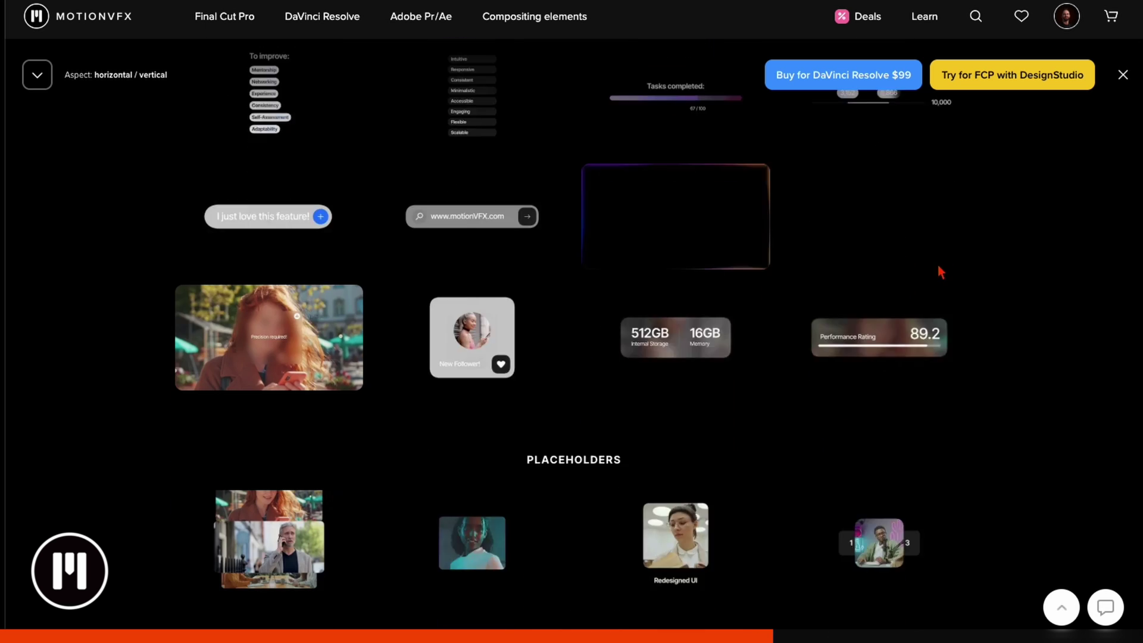
scroll(937, 273, down, 10)
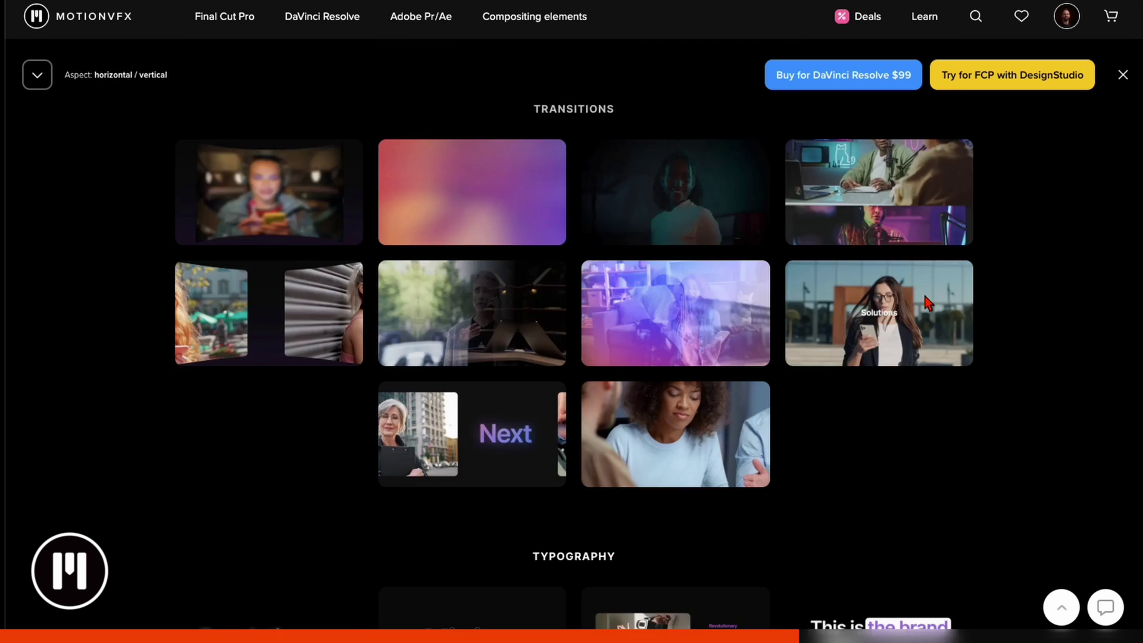
scroll(926, 303, down, 3)
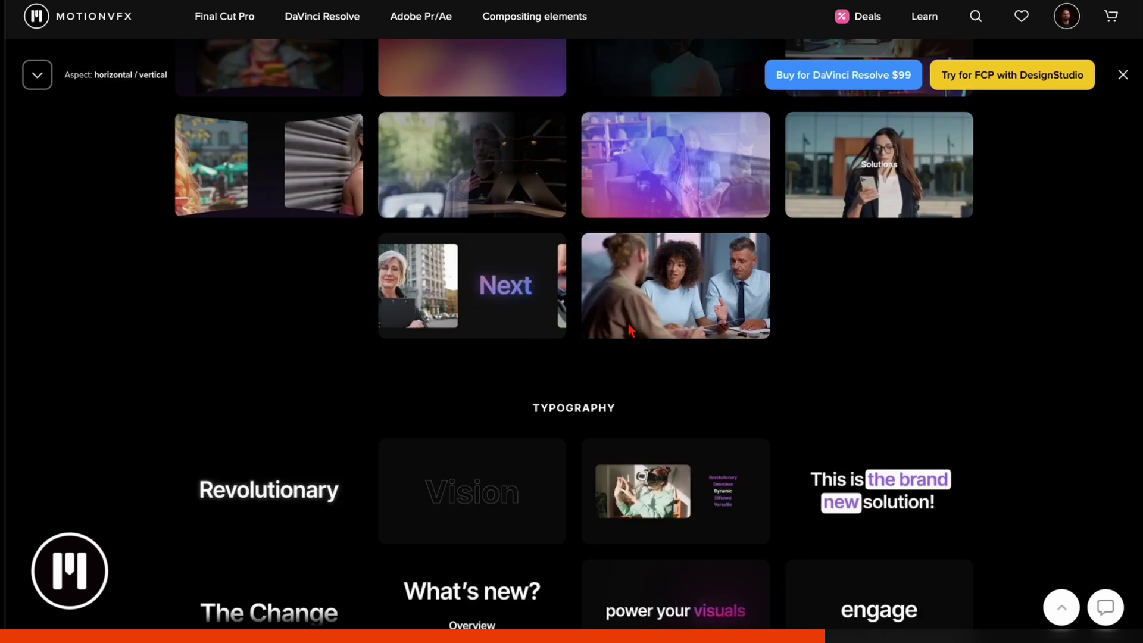
scroll(858, 361, down, 12)
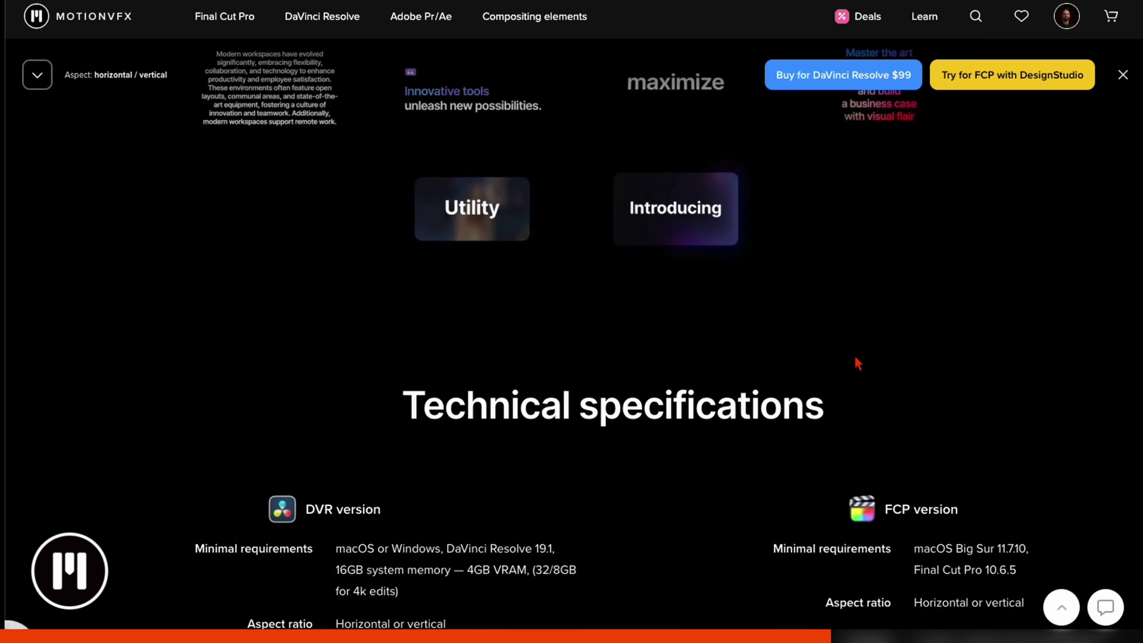
Buy the mWorkspace DVR pack for DaVinci Resolve and install it through mInstaller.
click(836, 85)
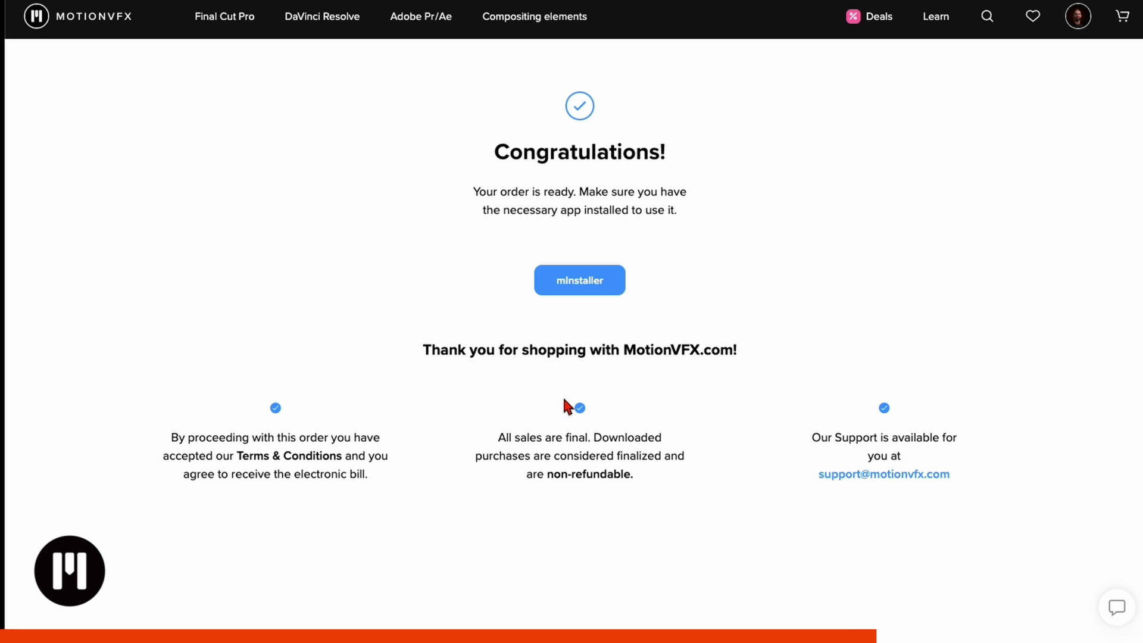
click(576, 290)
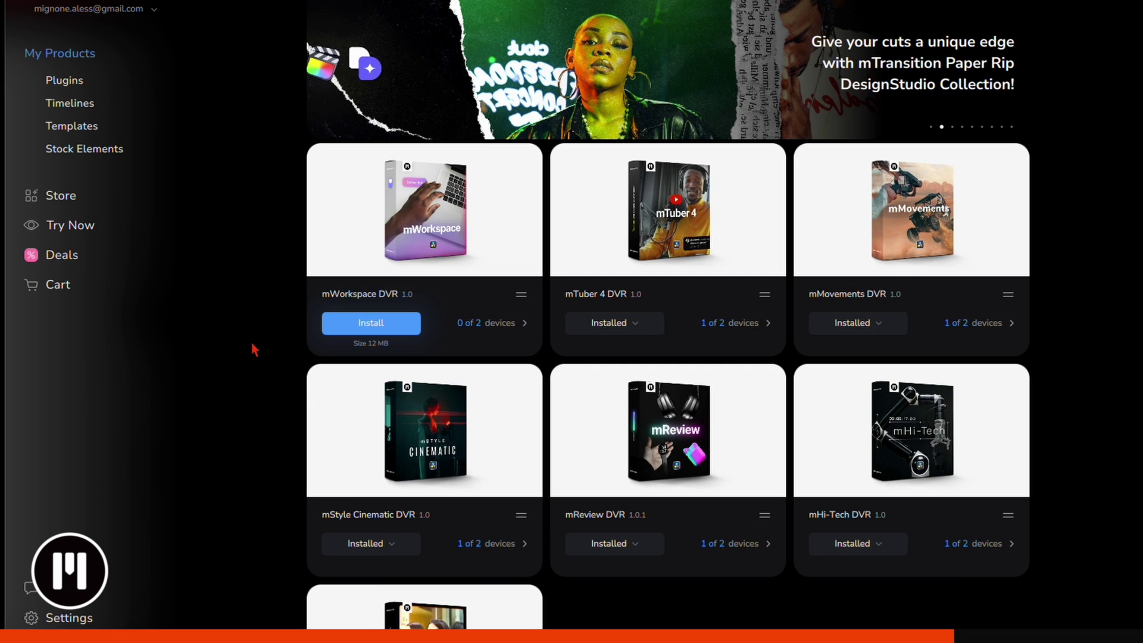
scroll(609, 415, down, 3)
scroll(592, 514, up, 3)
click(378, 326)
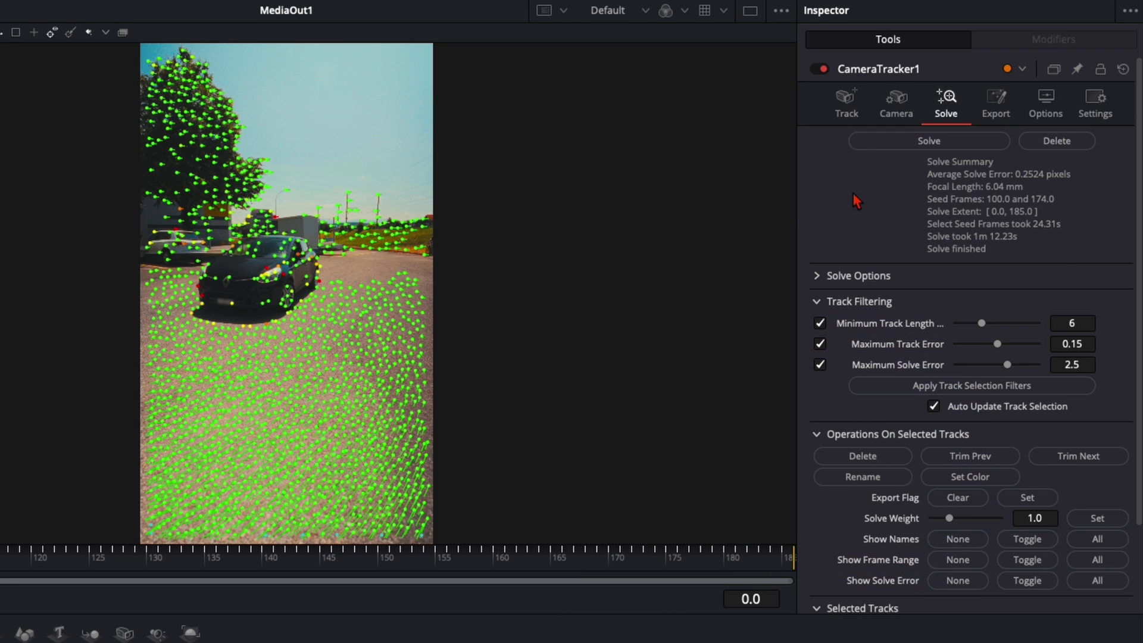
Switch CameraTracker1's 3D Scene Transform output to Unaligned for editing.
click(993, 107)
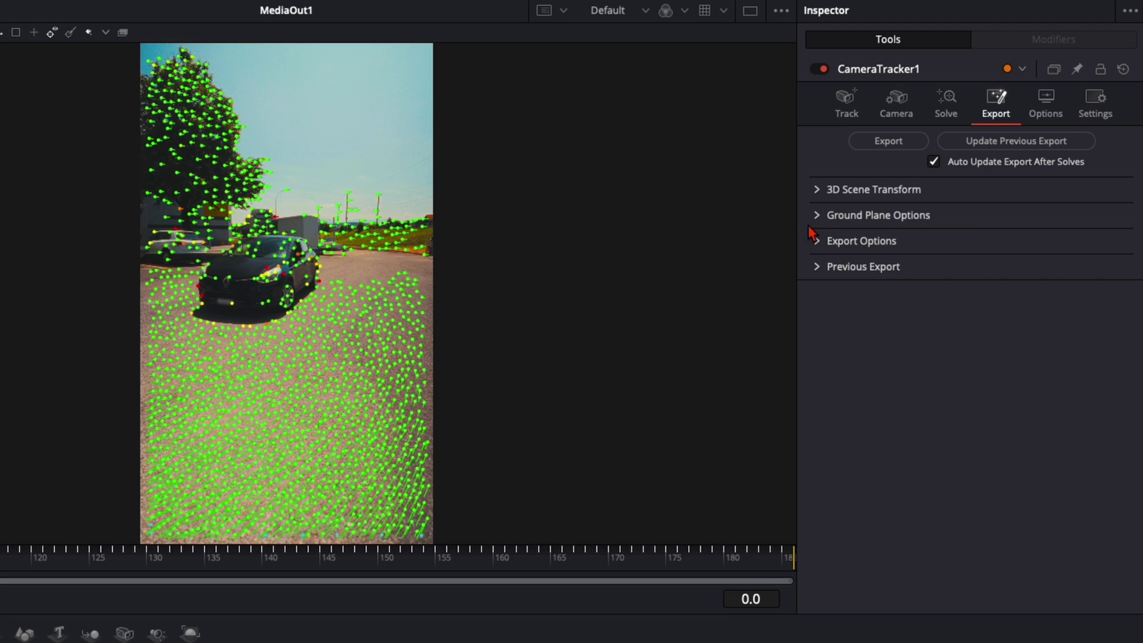
click(817, 191)
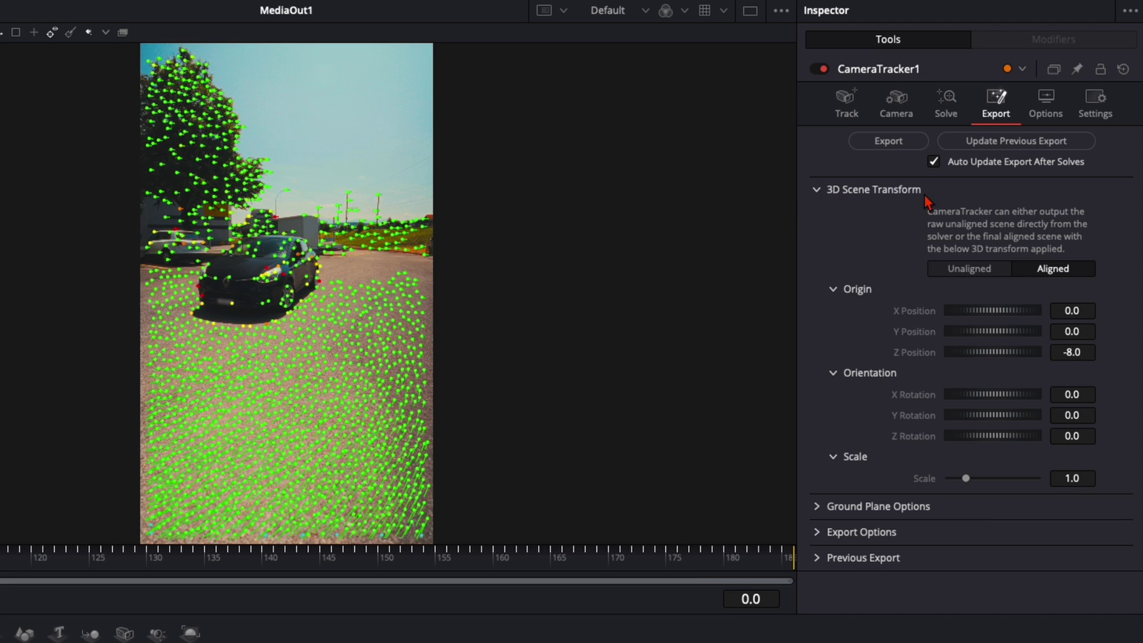
click(967, 273)
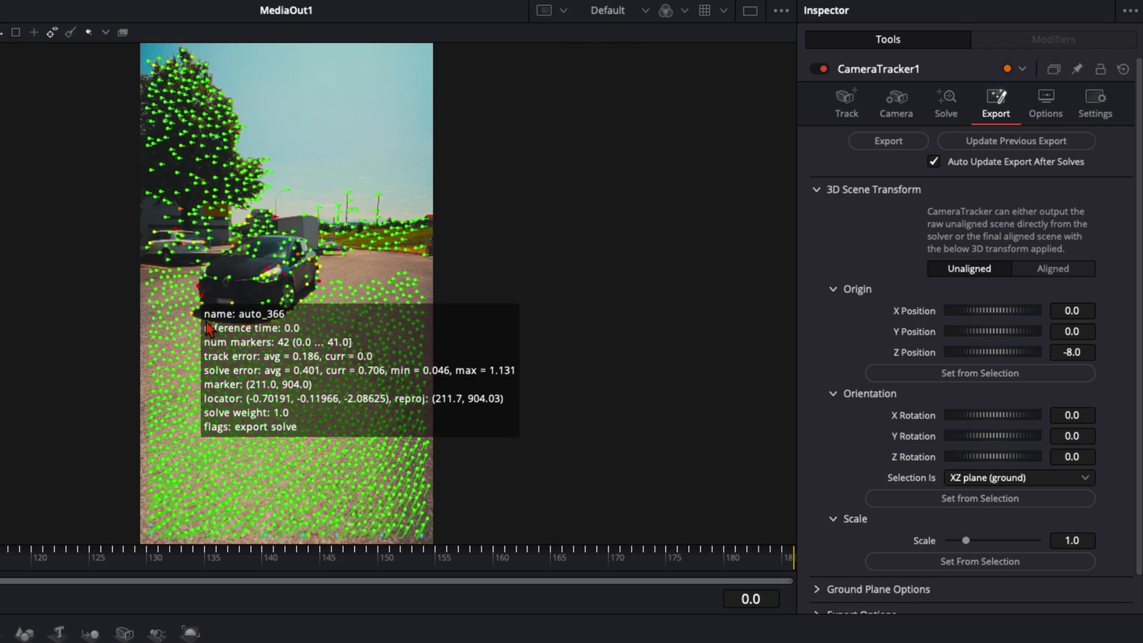
At frame 138, set the scene origin from the front-wheel tracks, then return to Aligned.
mouse_move(314, 351)
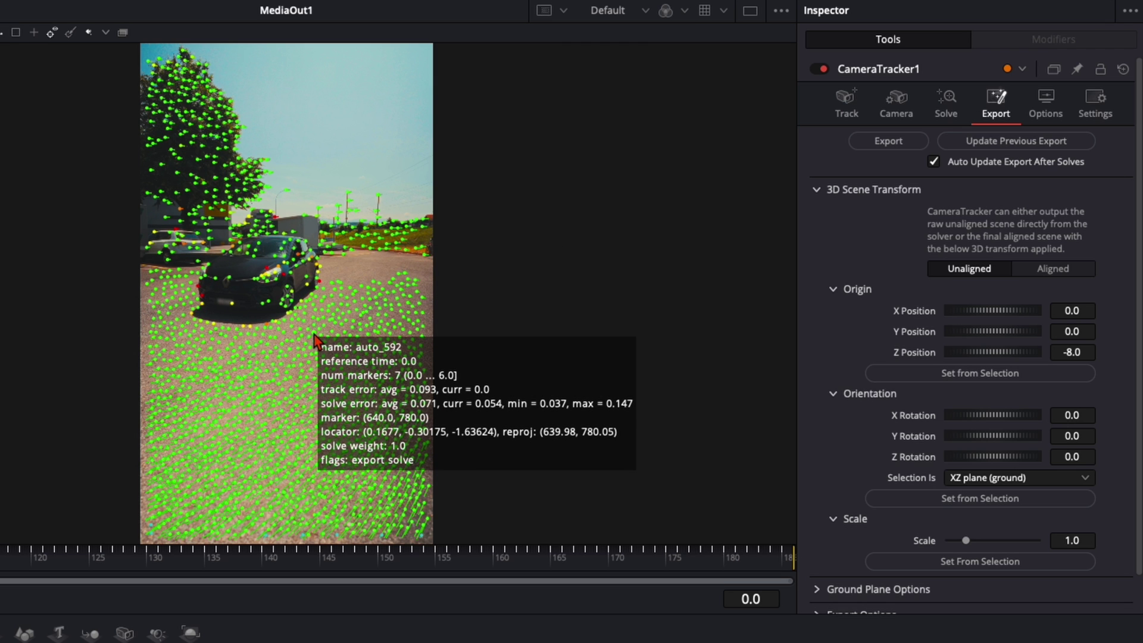
drag(12, 557, 238, 558)
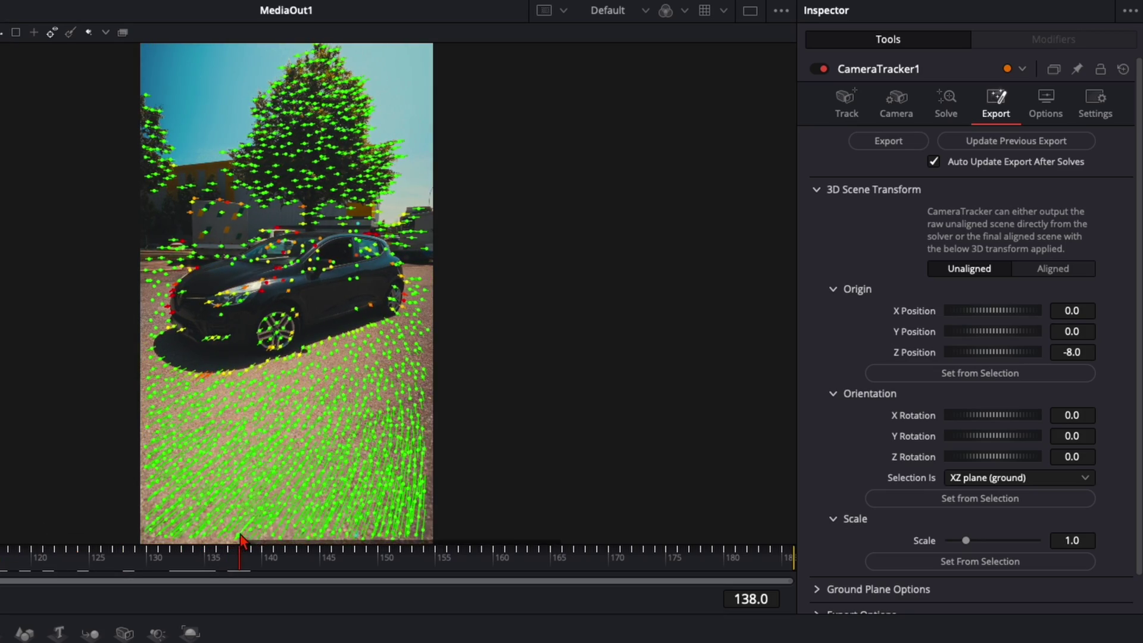
drag(237, 301, 316, 367)
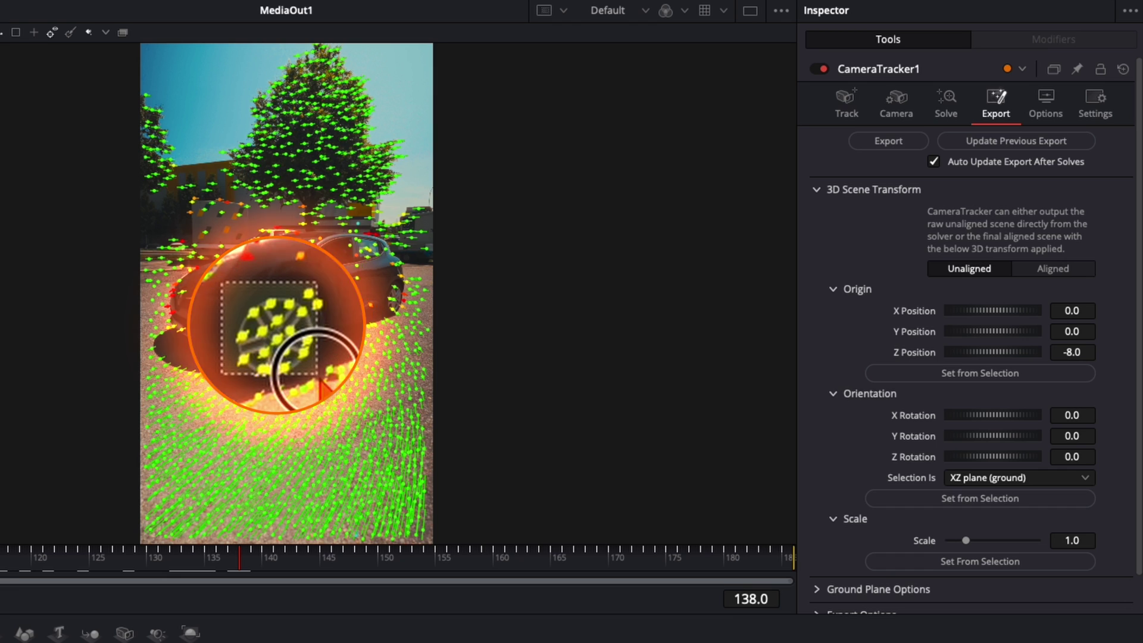
mouse_move(291, 312)
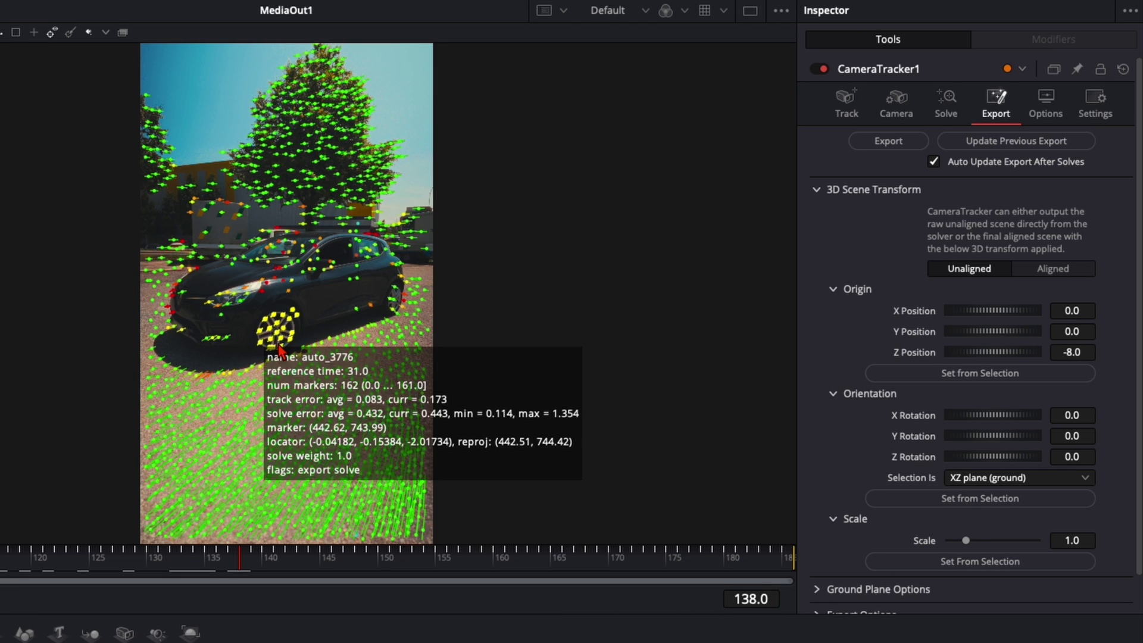
click(972, 374)
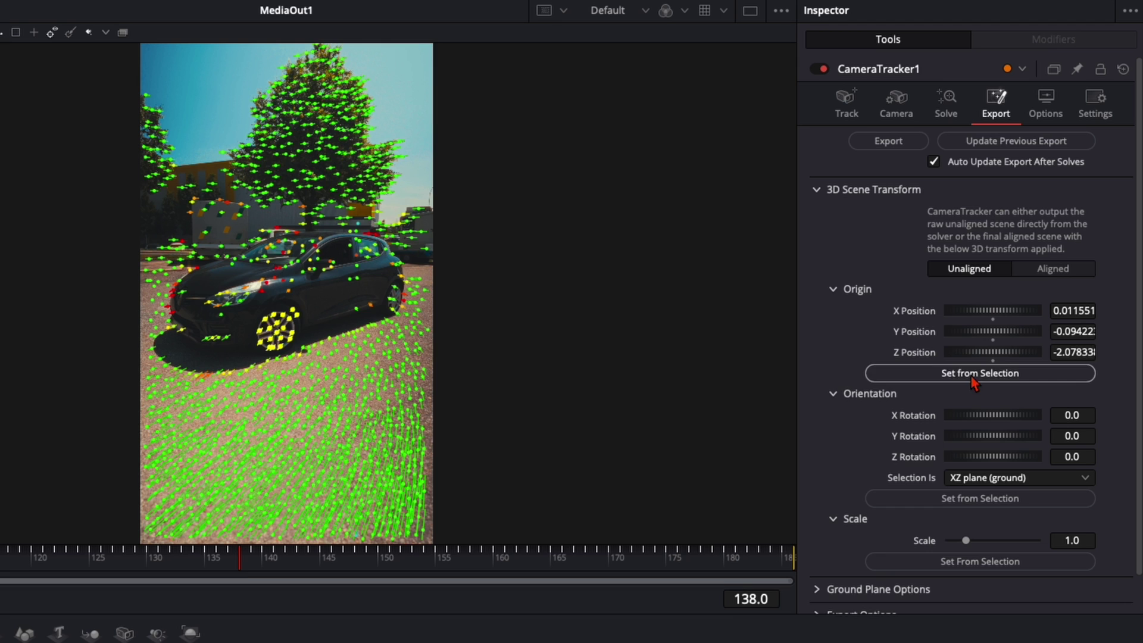
click(1048, 273)
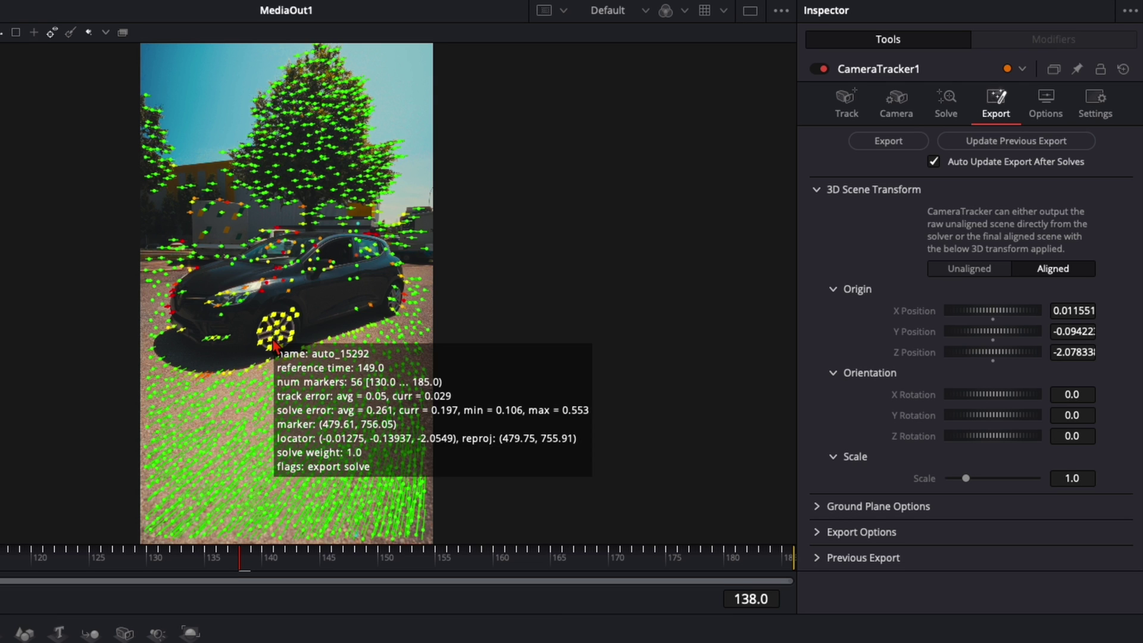
mouse_move(245, 340)
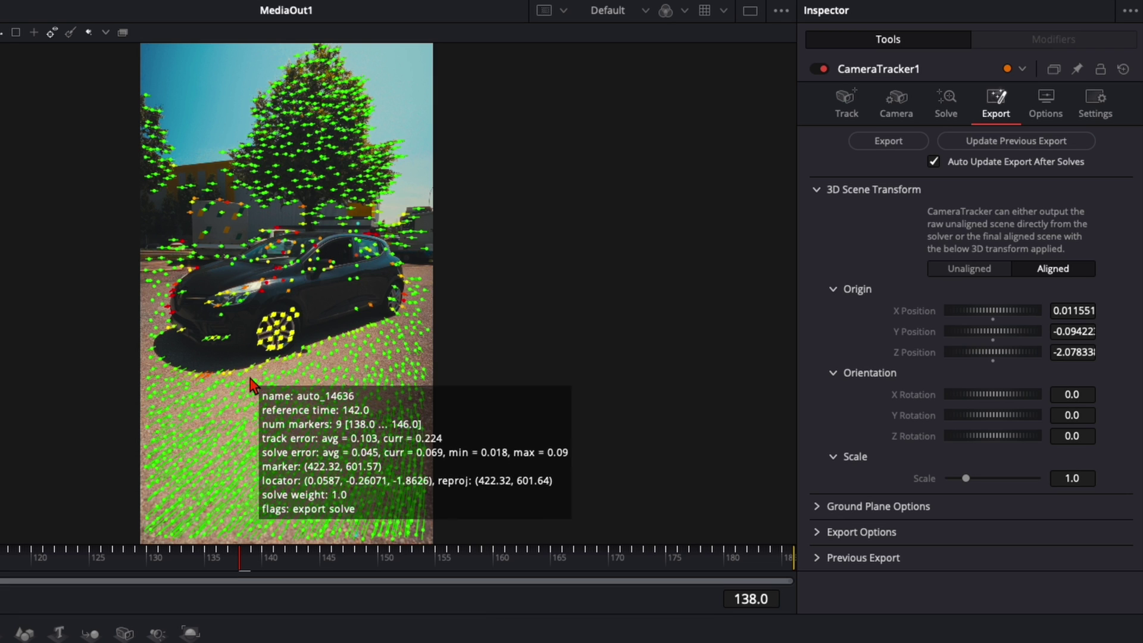
Export the solved camera tracker as 3D nodes and arrange them below the MediaIn1 line.
click(887, 143)
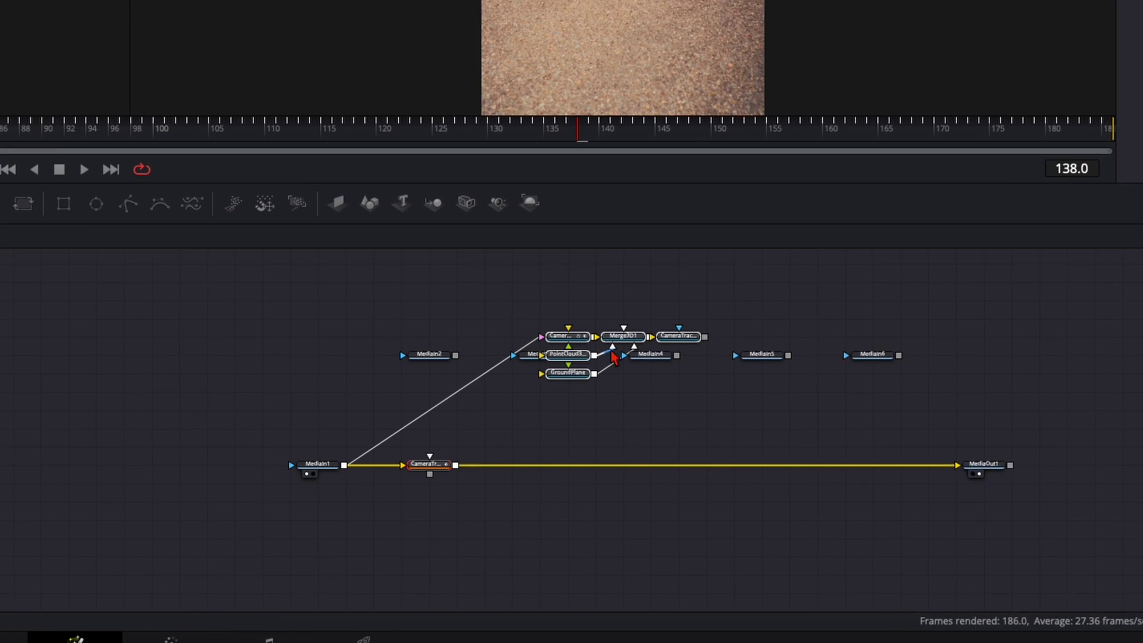
drag(573, 344, 517, 528)
scroll(556, 417, down, 2)
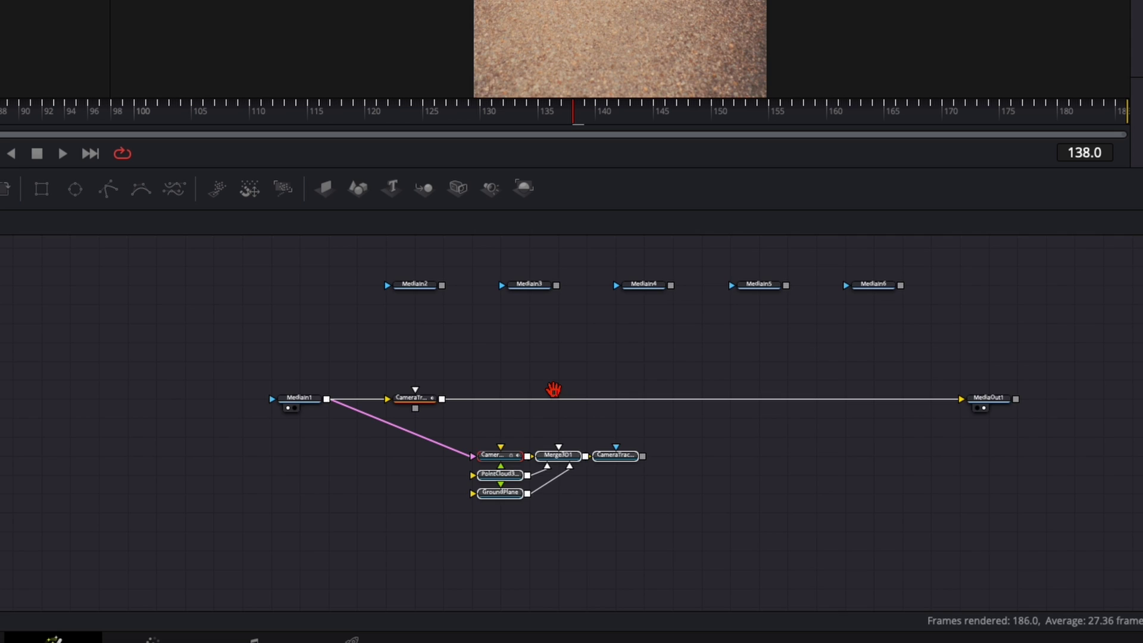
scroll(694, 426, up, 1)
drag(384, 413, 93, 510)
Delete PointCloud3D1 and GroundPlane, then route the CameraTracker render into MediaOut1 instead of MediaIn1.
click(485, 493)
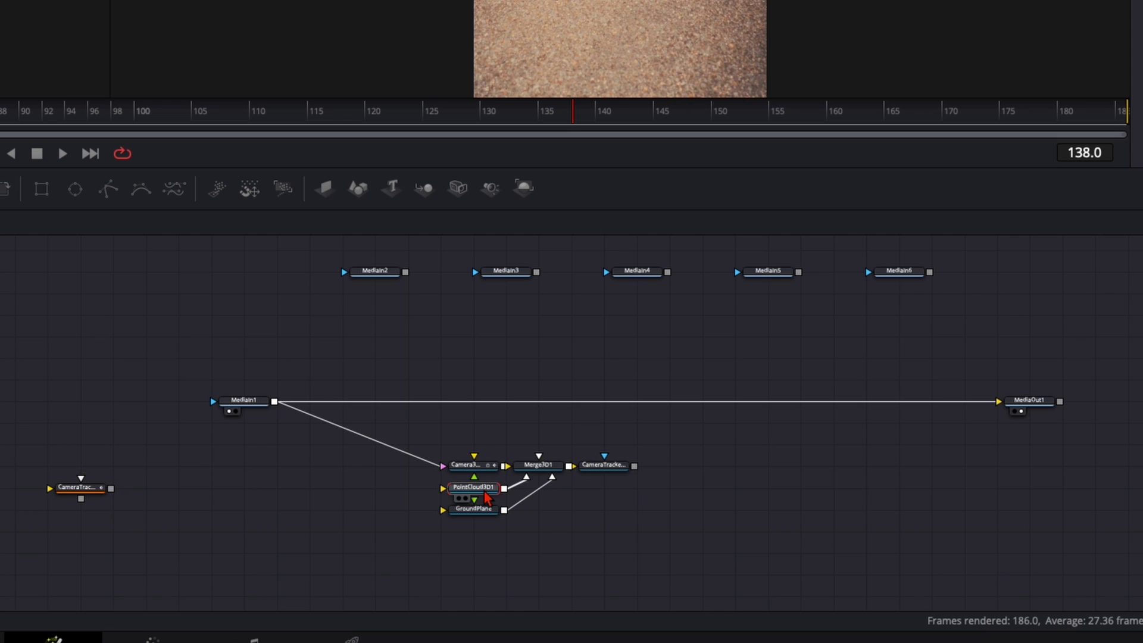
key(Delete)
click(483, 517)
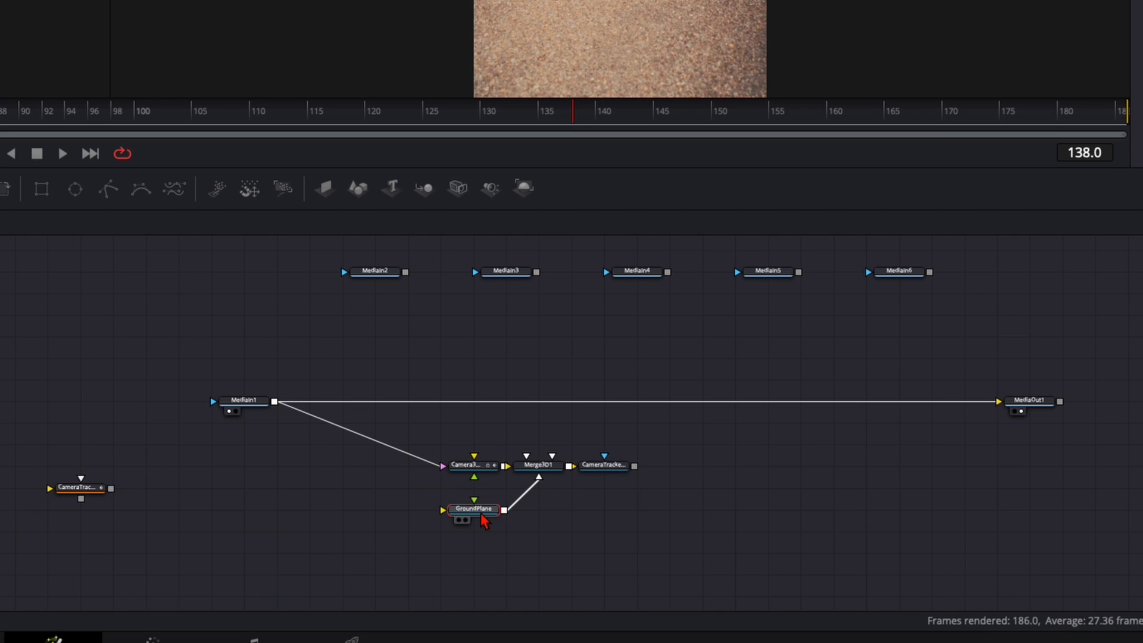
key(Delete)
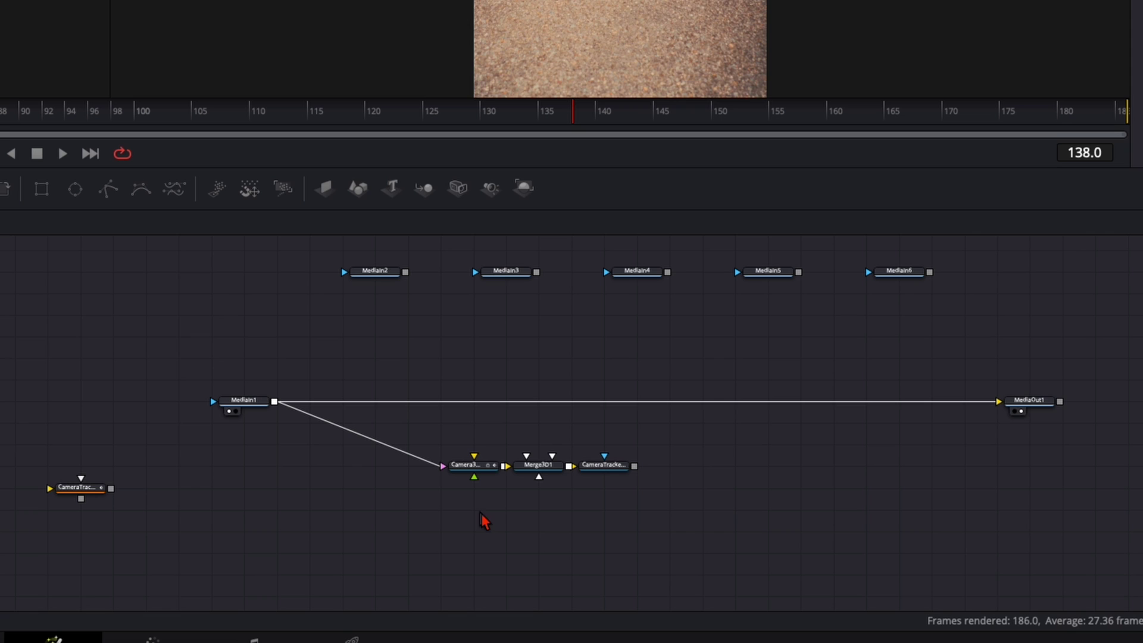
drag(988, 411, 990, 408)
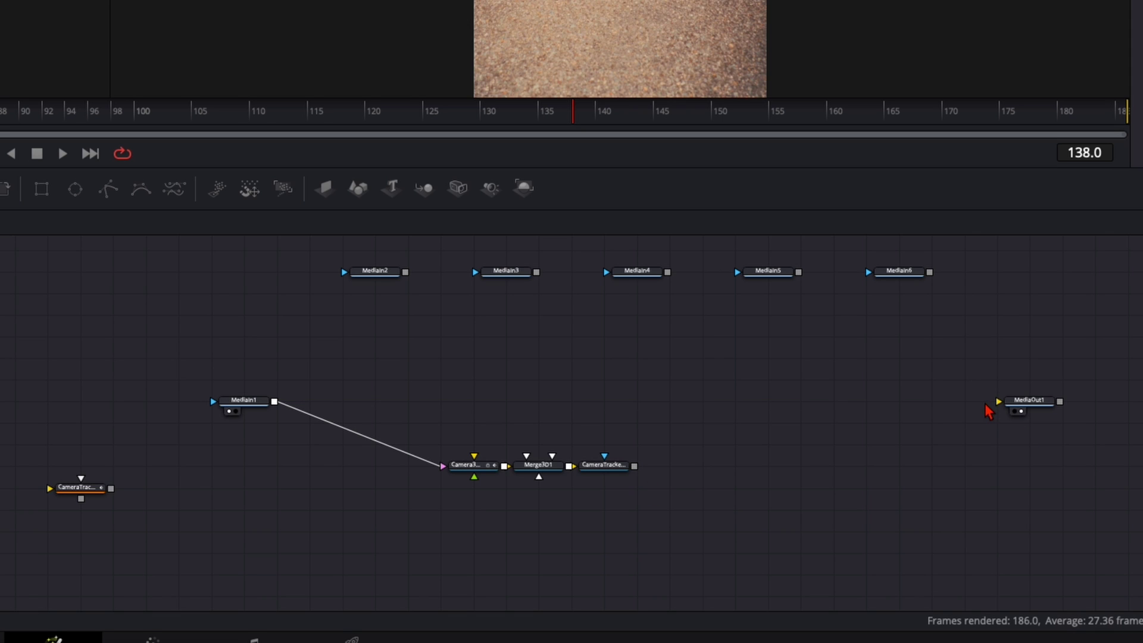
drag(765, 402, 1008, 409)
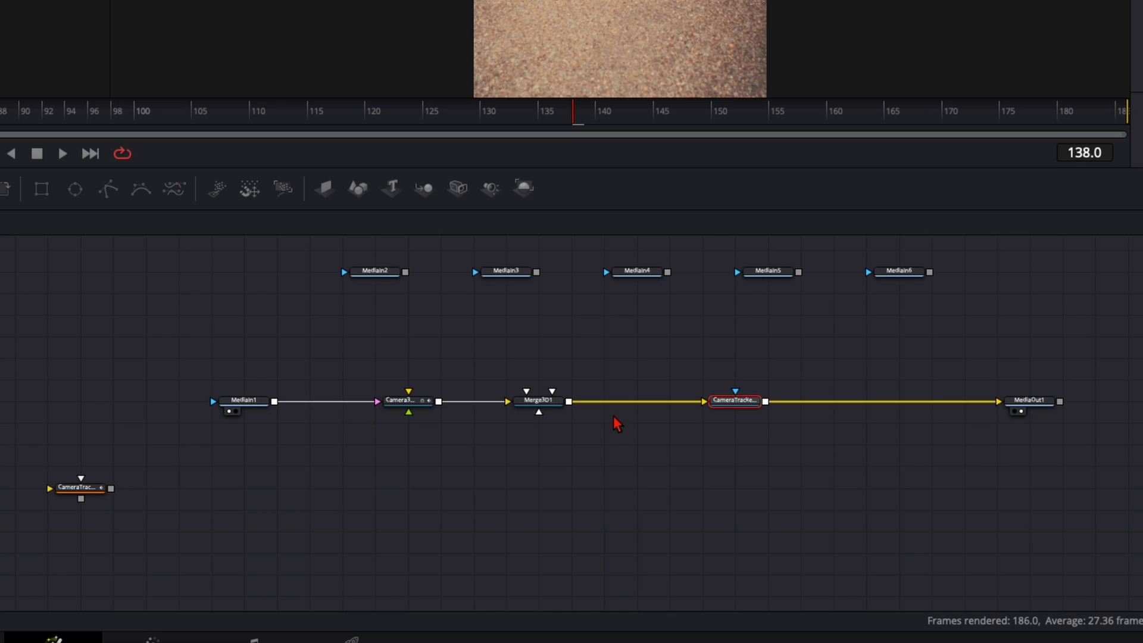
Try connecting MediaIn2 into Merge3D1 and view MediaIn2 in the second viewer.
click(373, 272)
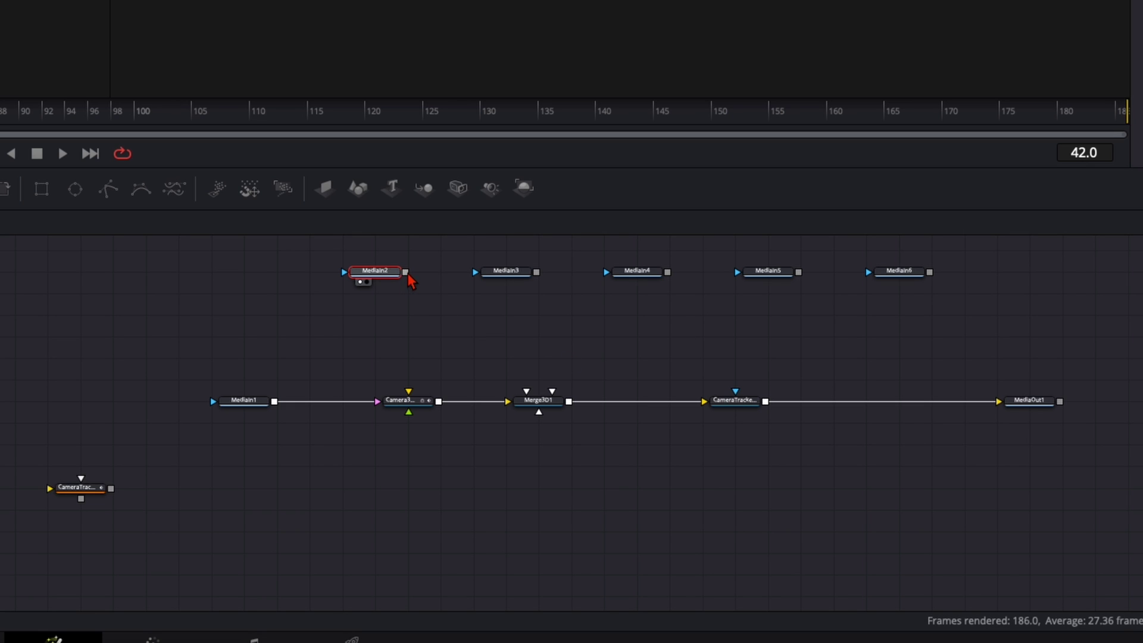
drag(406, 272, 536, 408)
drag(405, 272, 454, 420)
click(361, 281)
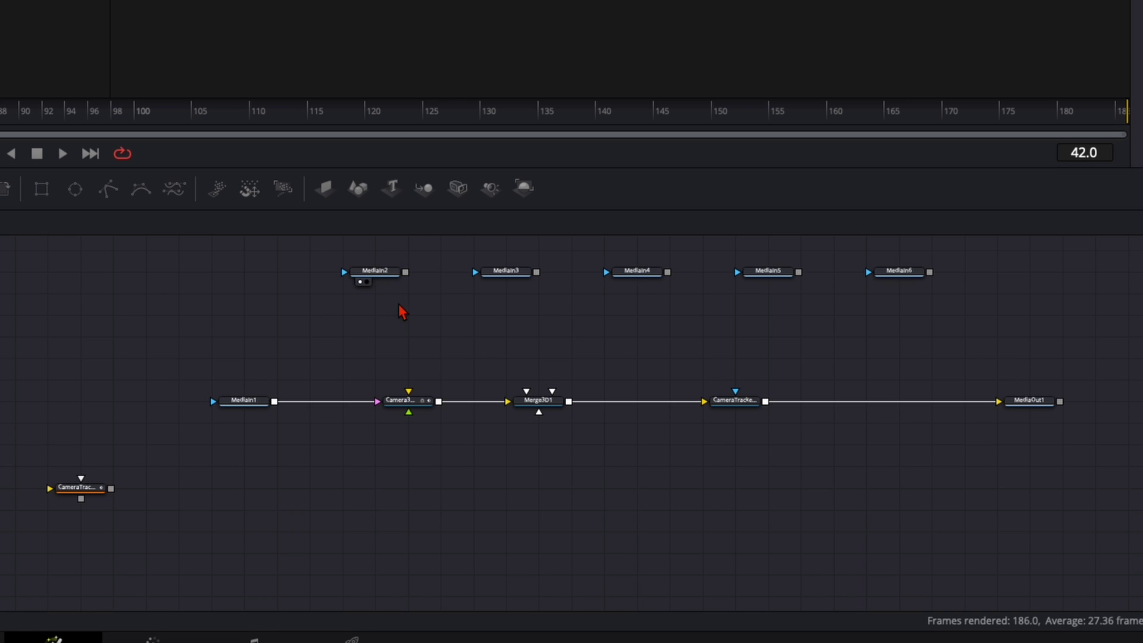
Add an ImagePlane3D node and feed MediaIn2 into it.
click(326, 187)
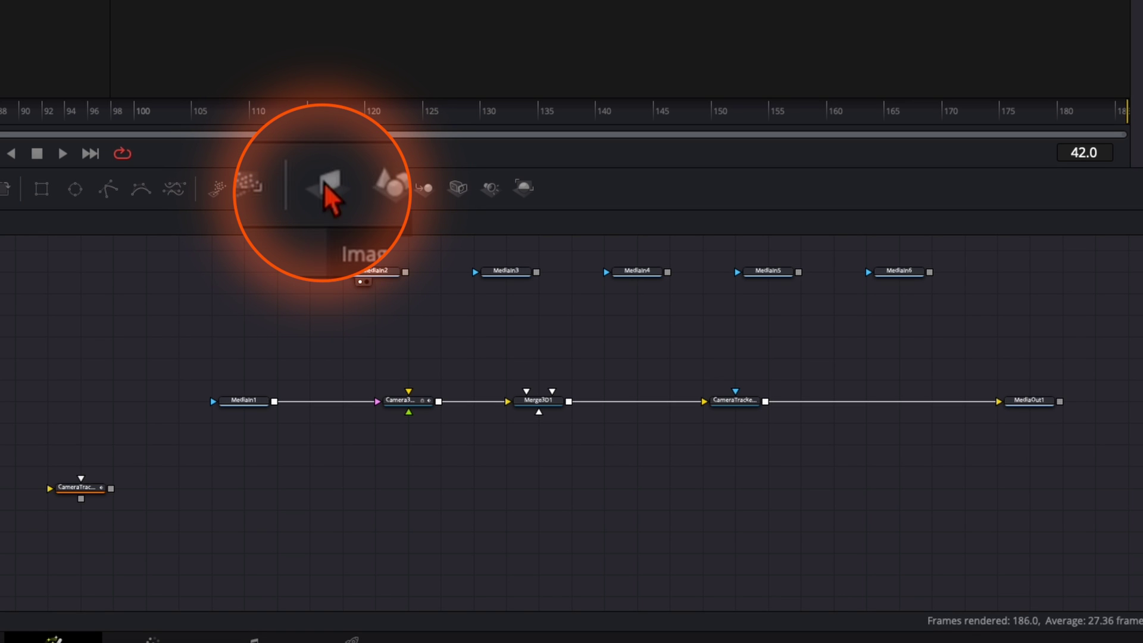
click(381, 280)
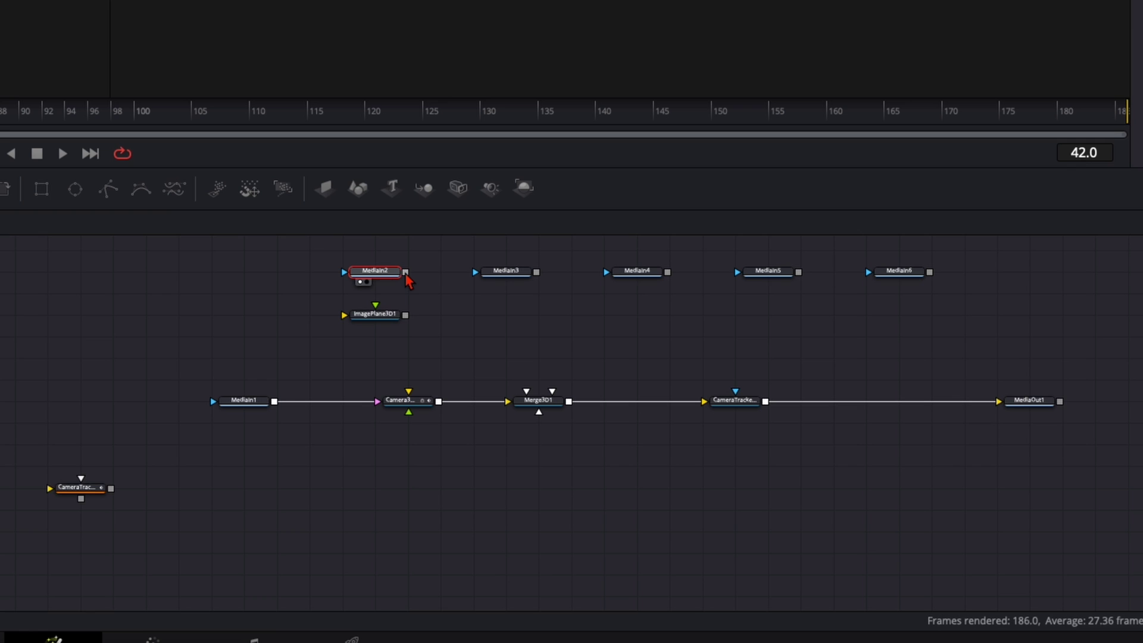
drag(405, 272, 527, 391)
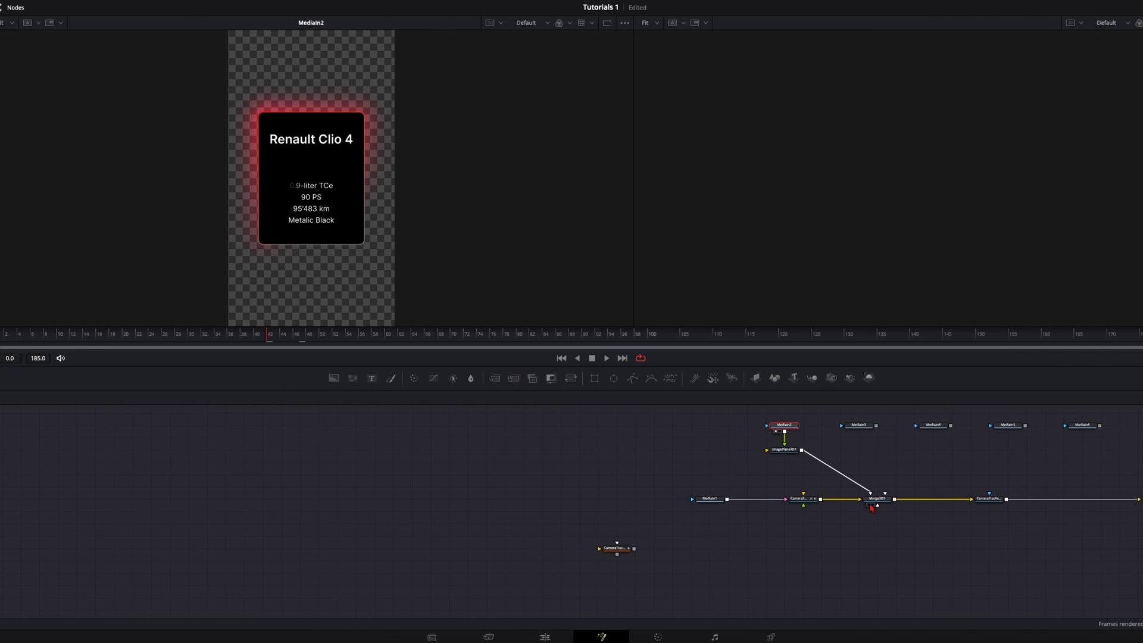
Show Merge3D1 in the left viewer, orbit around the Clio card and camera path, and scrub frames.
click(869, 505)
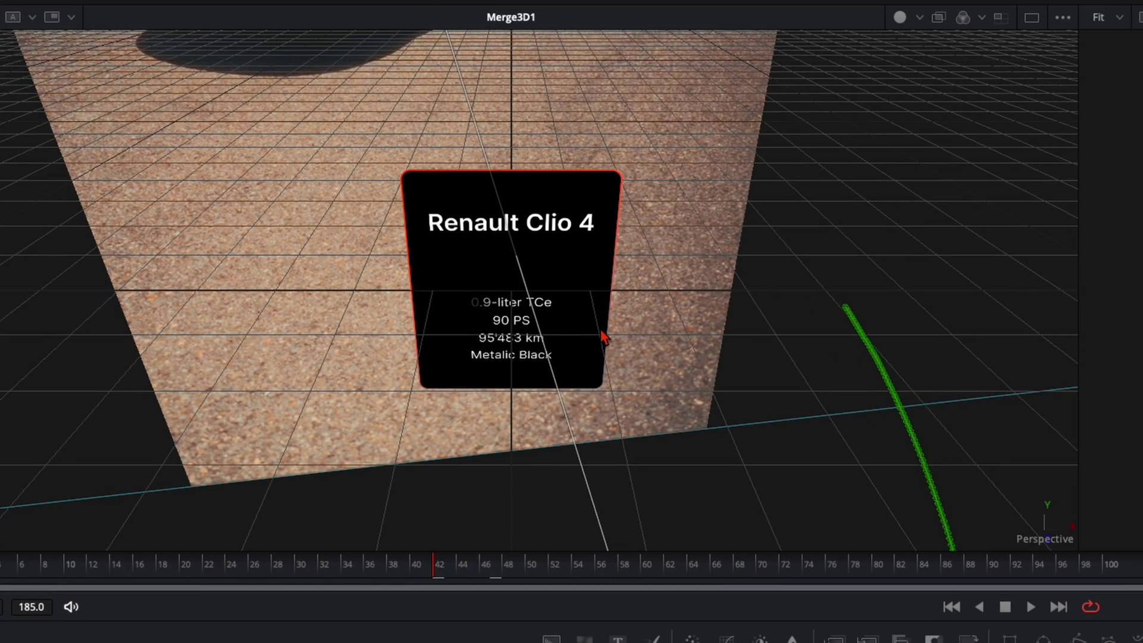
drag(601, 337, 630, 319)
drag(725, 308, 668, 402)
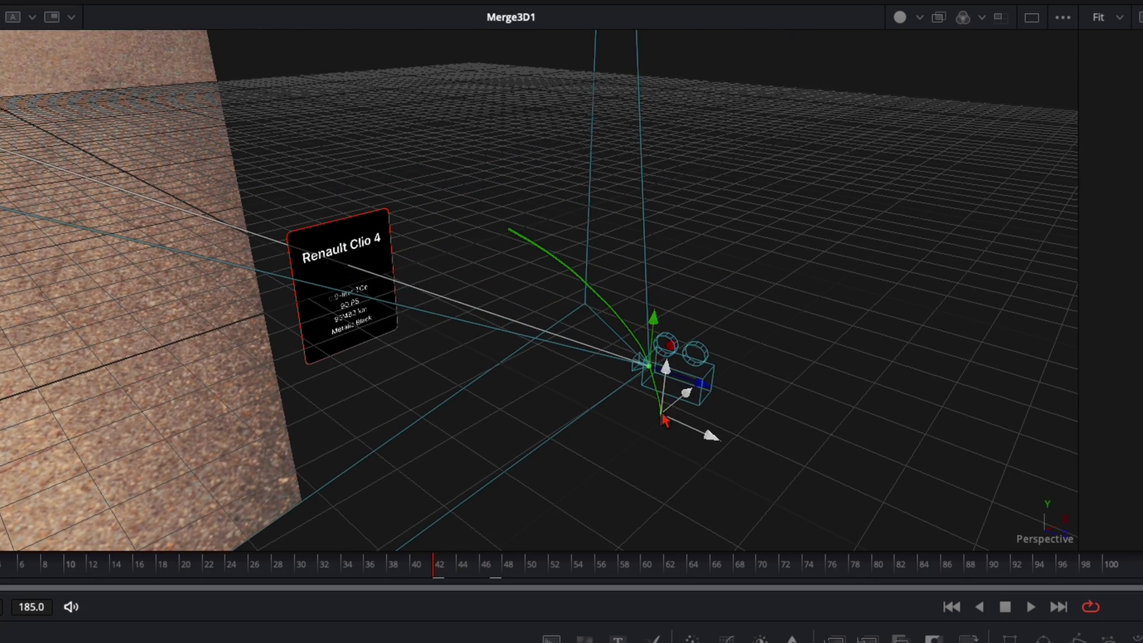
click(586, 294)
drag(592, 324, 424, 521)
drag(393, 569, 429, 556)
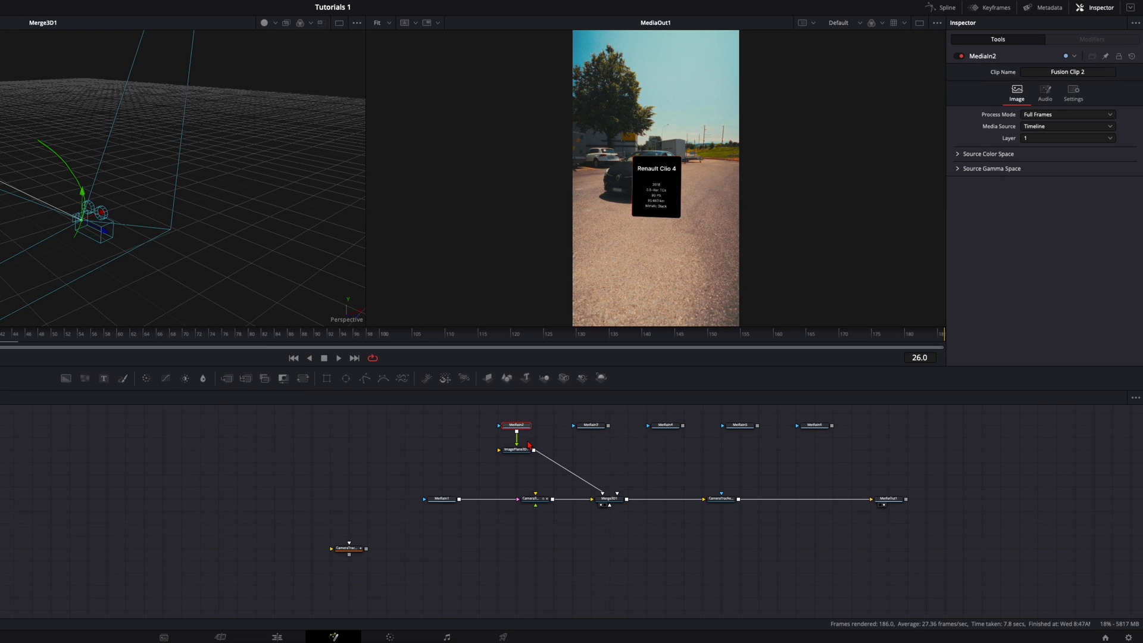
Move the Clio card's ImagePlane3D1 in the 3D view and drag its Transform scale down to 0.503.
click(518, 449)
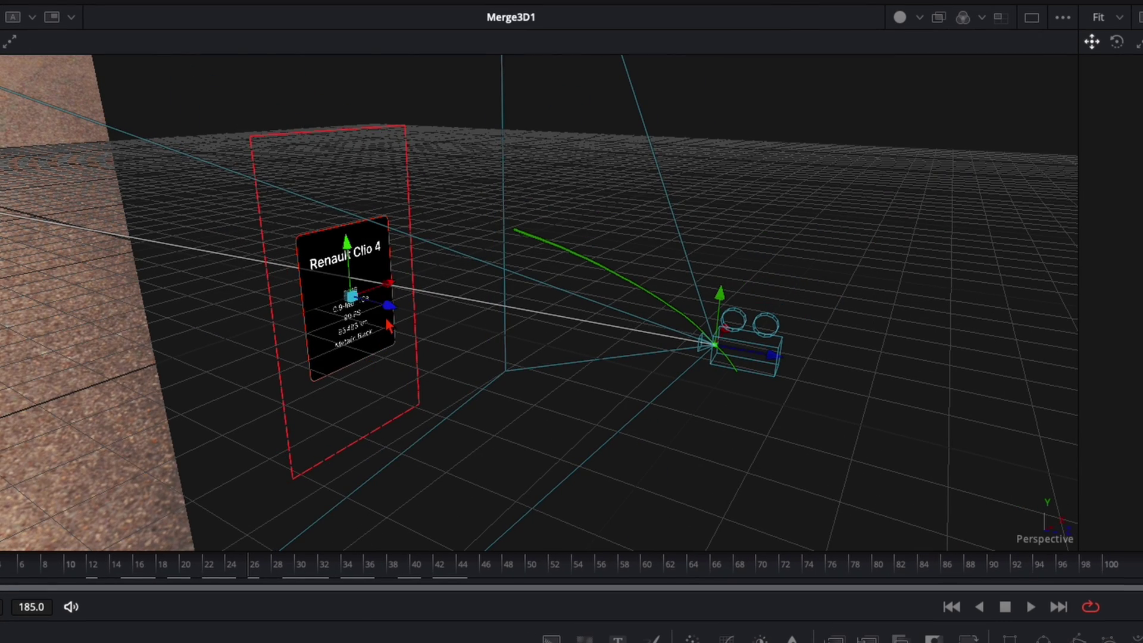
drag(396, 307, 596, 364)
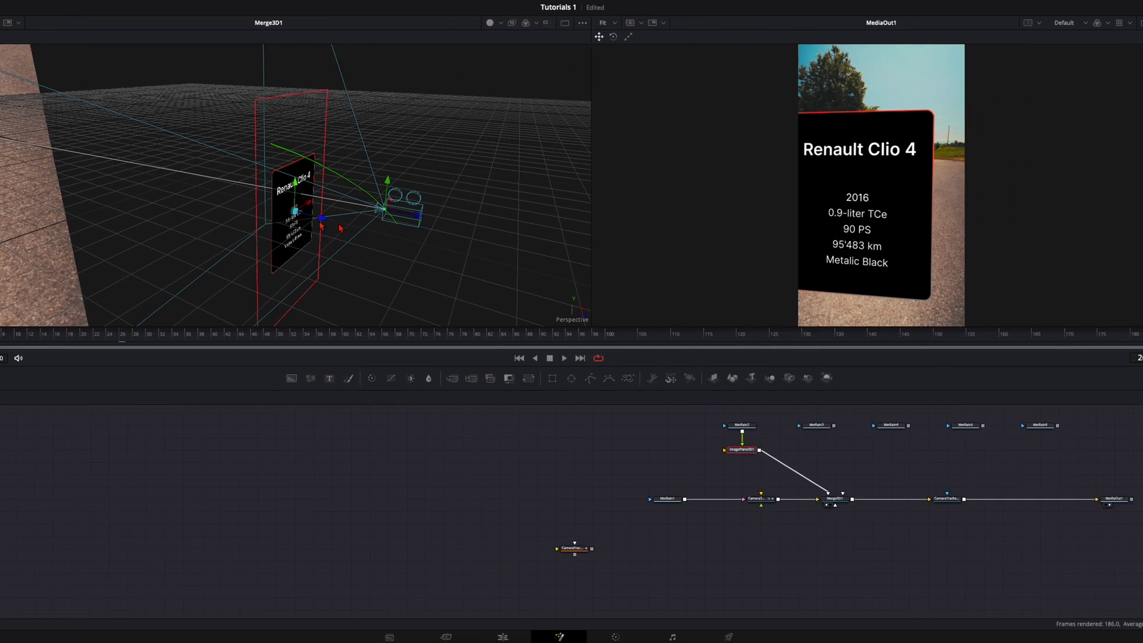
click(1062, 79)
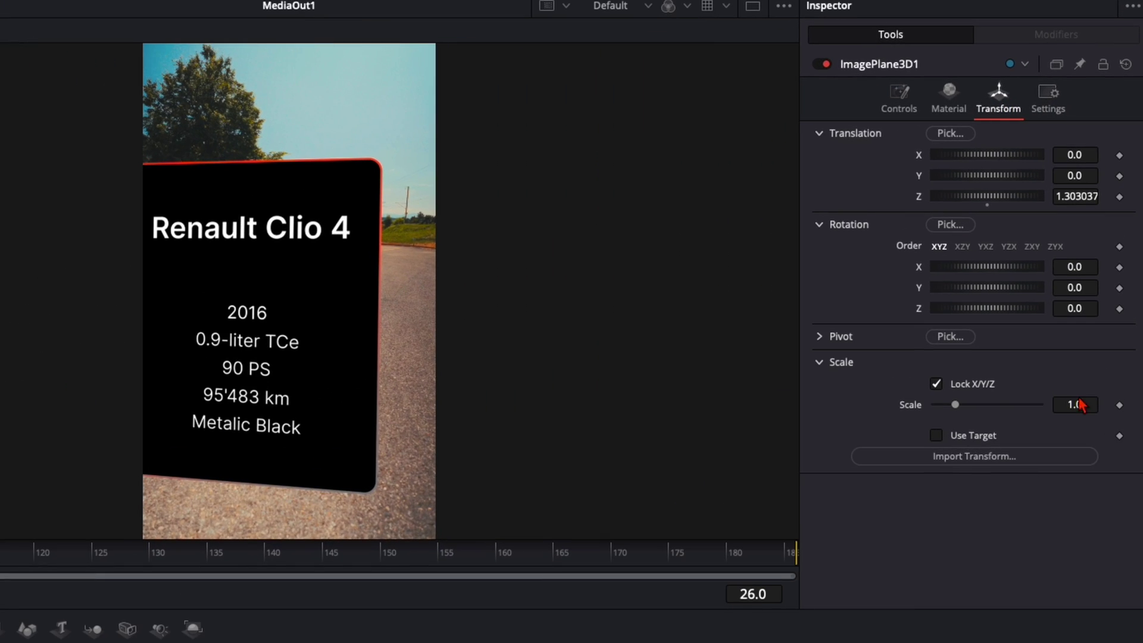
drag(1074, 403, 665, 410)
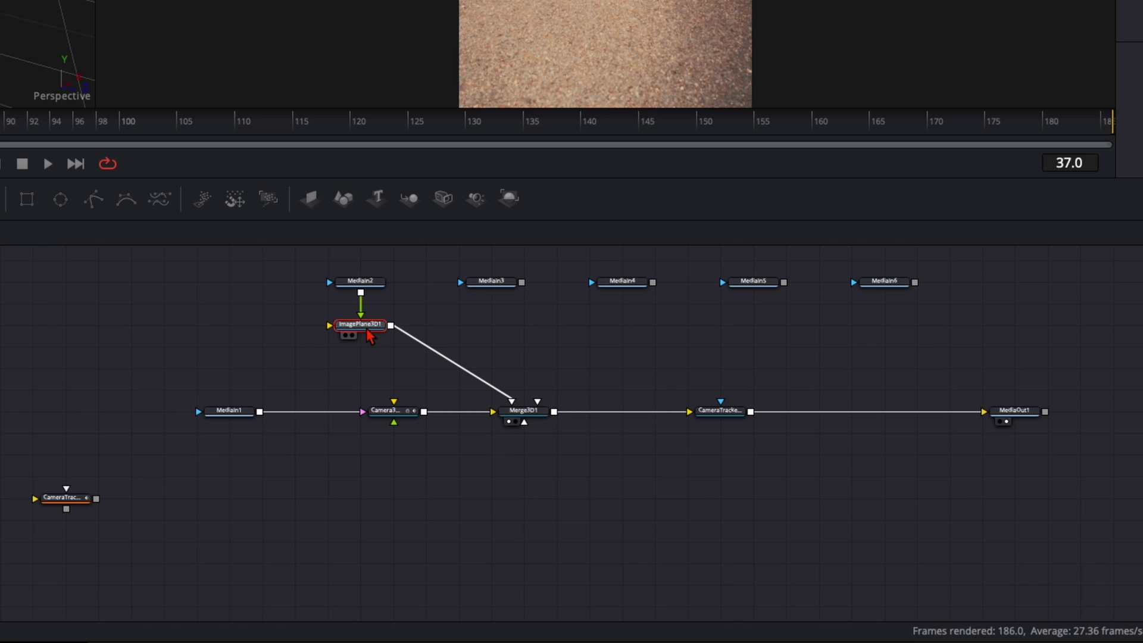
Paste ImagePlane3D copies and connect each remaining card clip to its own image plane.
click(484, 335)
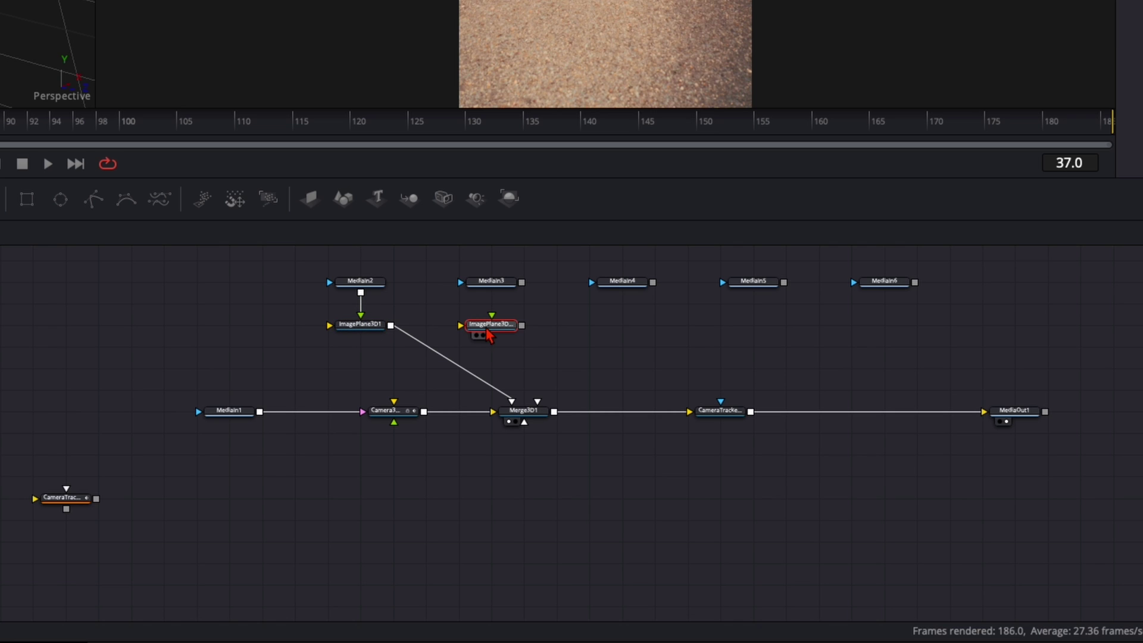
key(ctrl+v)
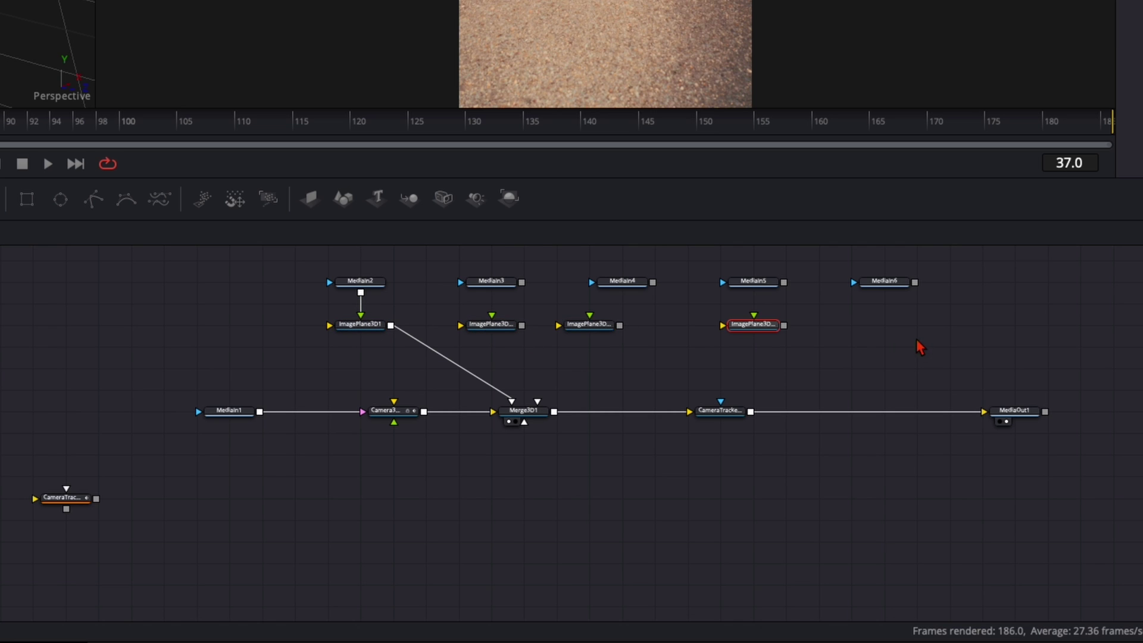
key(ctrl+v)
drag(593, 333, 619, 333)
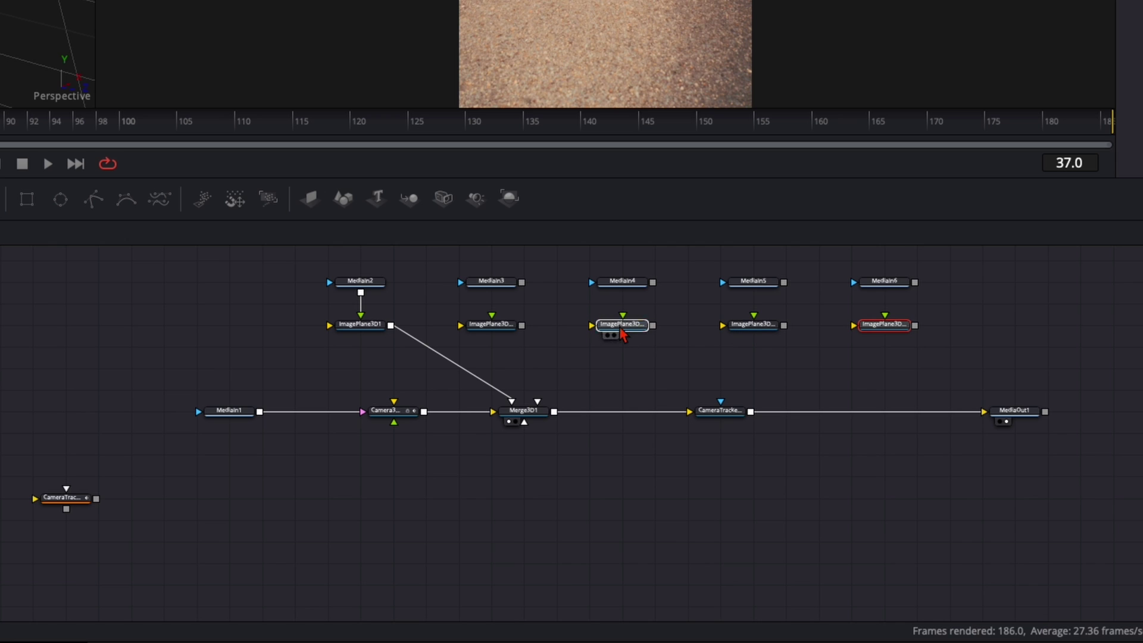
drag(522, 282, 492, 315)
drag(784, 281, 762, 327)
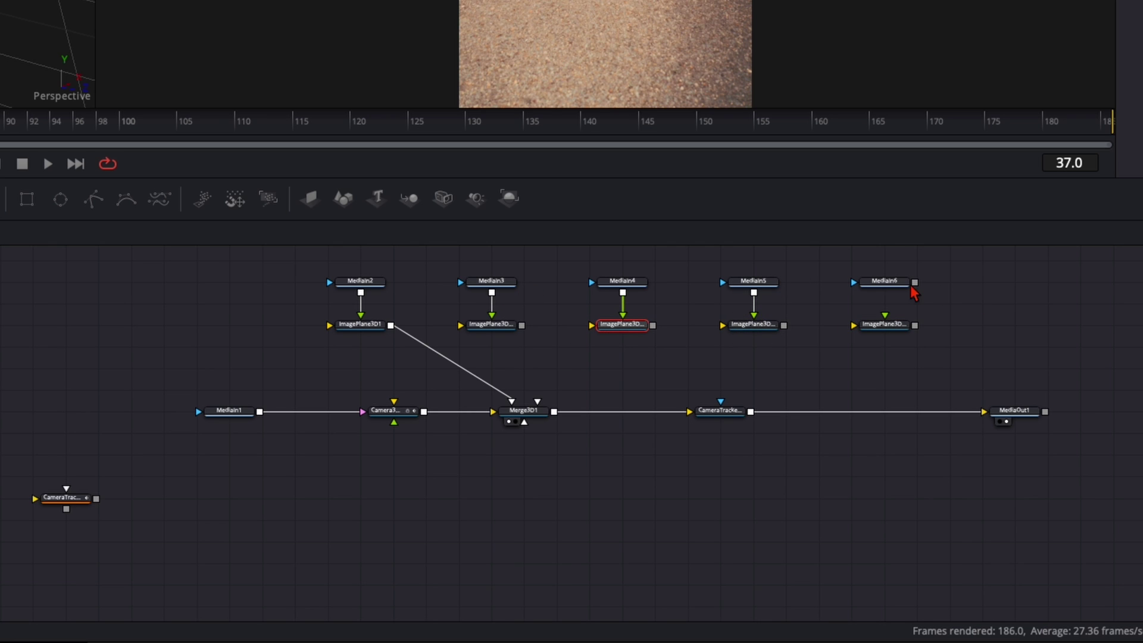
click(548, 332)
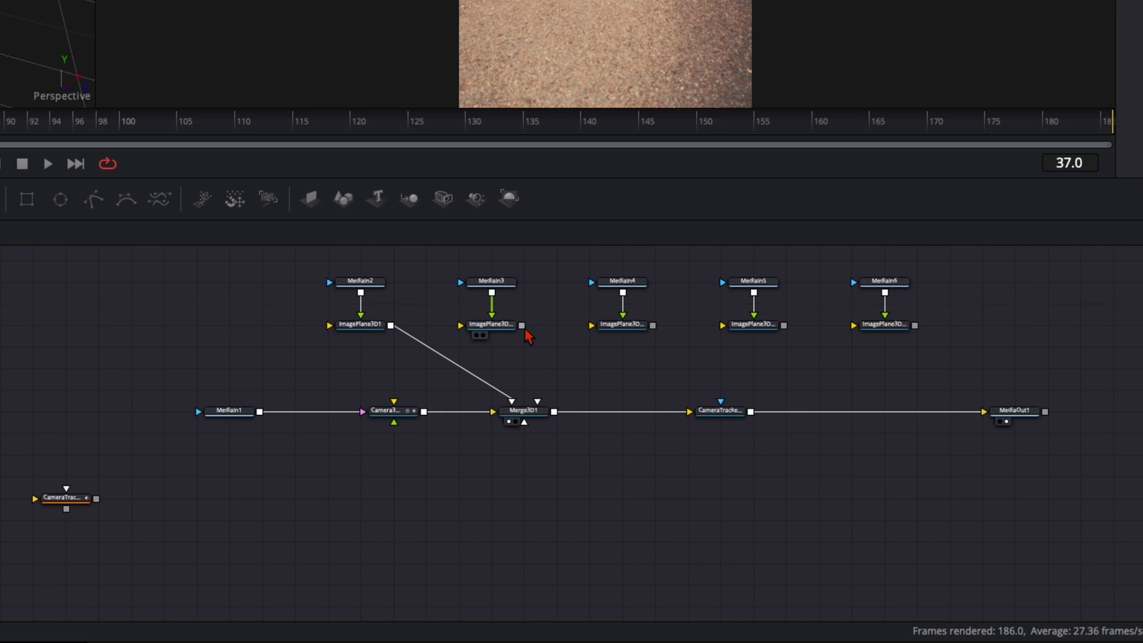
Feed the price-range plane into Merge3D1, raise it, set Rotation Z to 1.3, and scrub frames 62–73.
drag(523, 326, 525, 420)
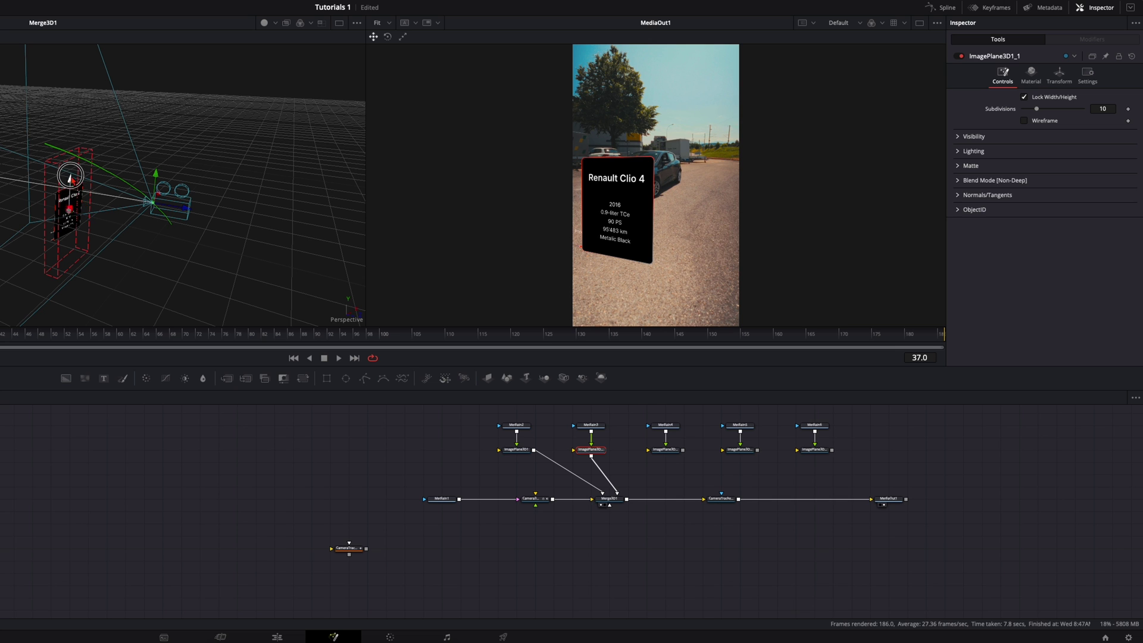
drag(72, 179, 76, 148)
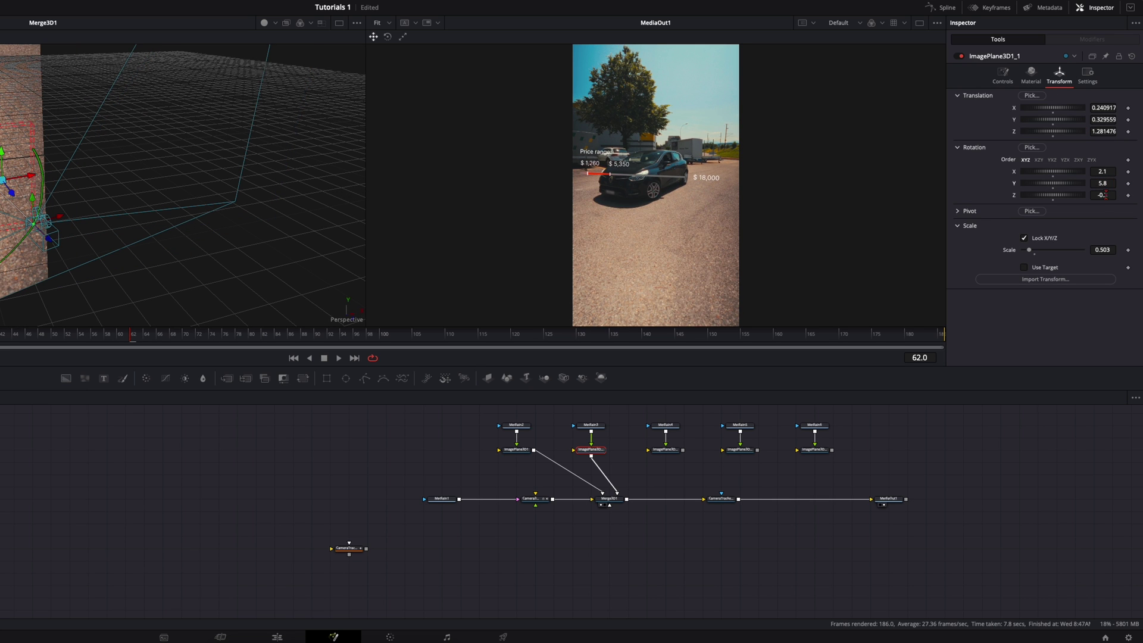
text(1.3)
key(Return)
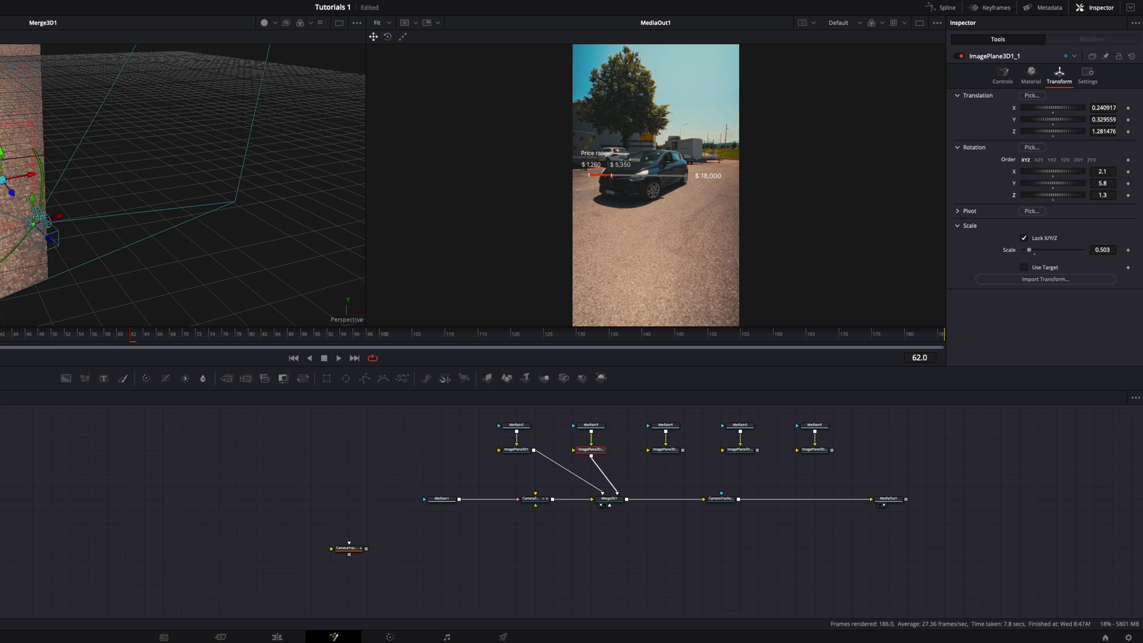
mouse_move(132, 339)
mouse_down()
mouse_move(205, 344)
mouse_move(77, 339)
mouse_move(148, 349)
mouse_up()
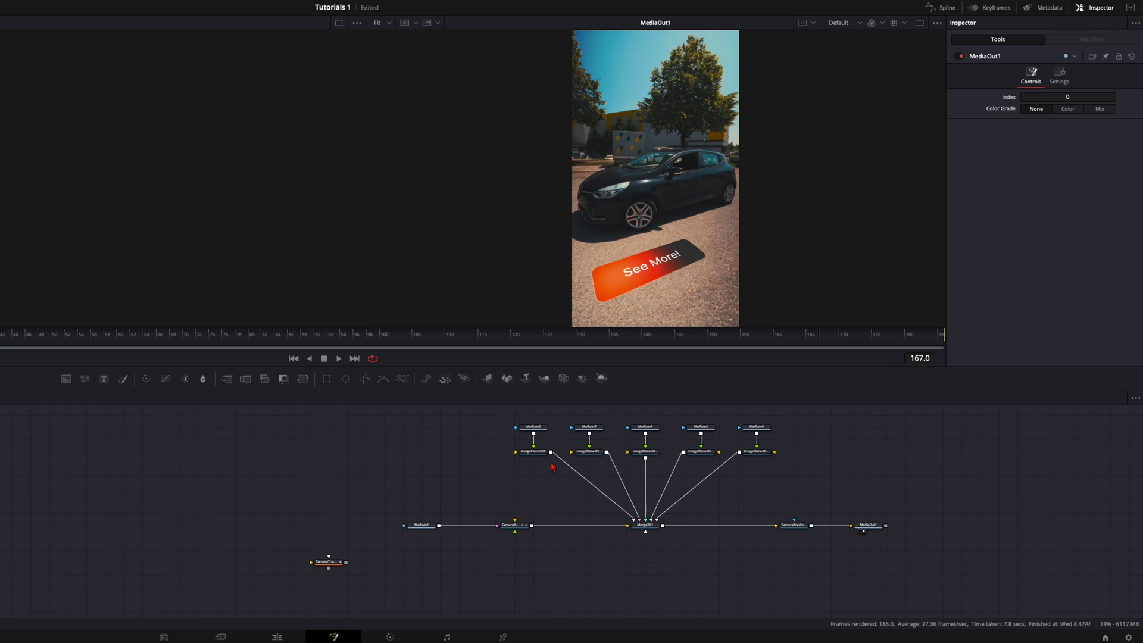
Play back from frame 60 to check the Total Height 1.45 m marker and See More! button.
mouse_move(540, 459)
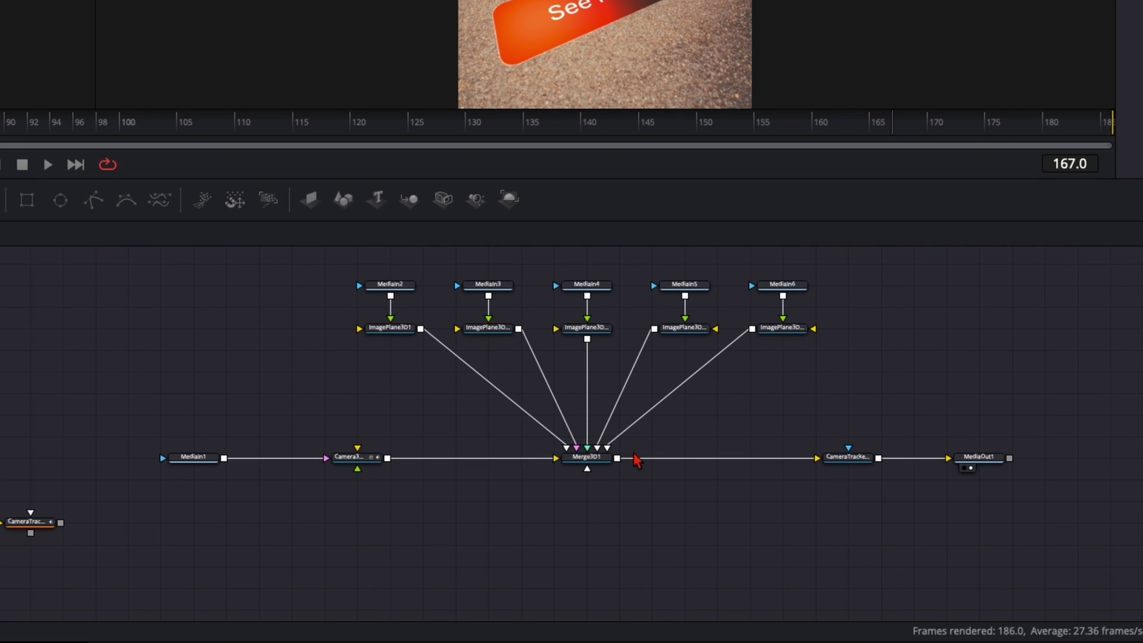
mouse_move(600, 464)
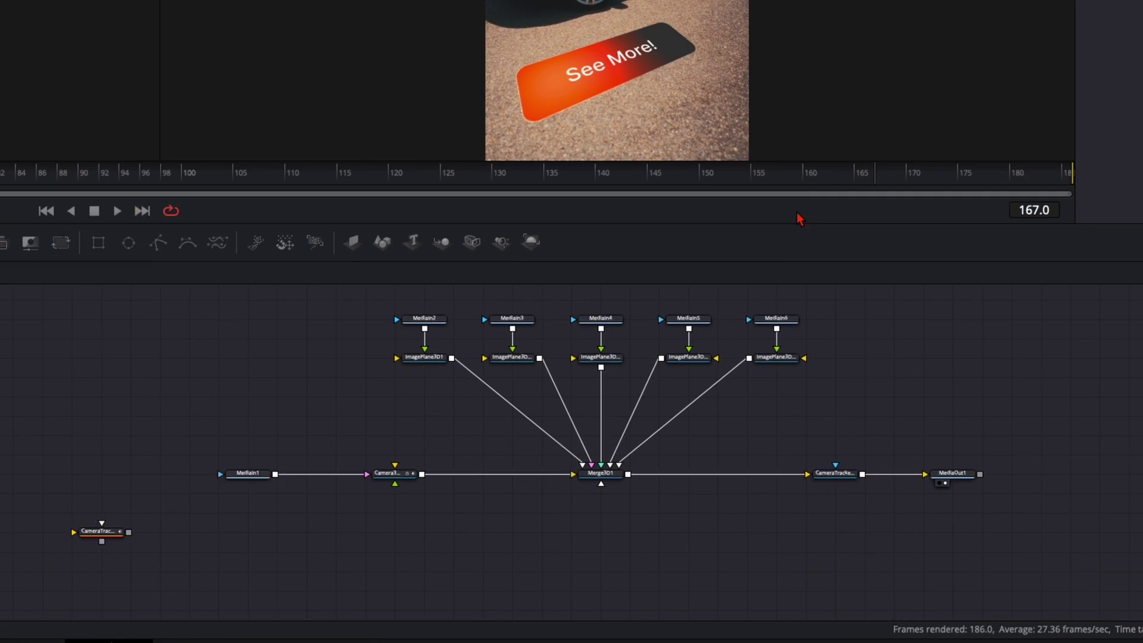
drag(77, 312, 121, 322)
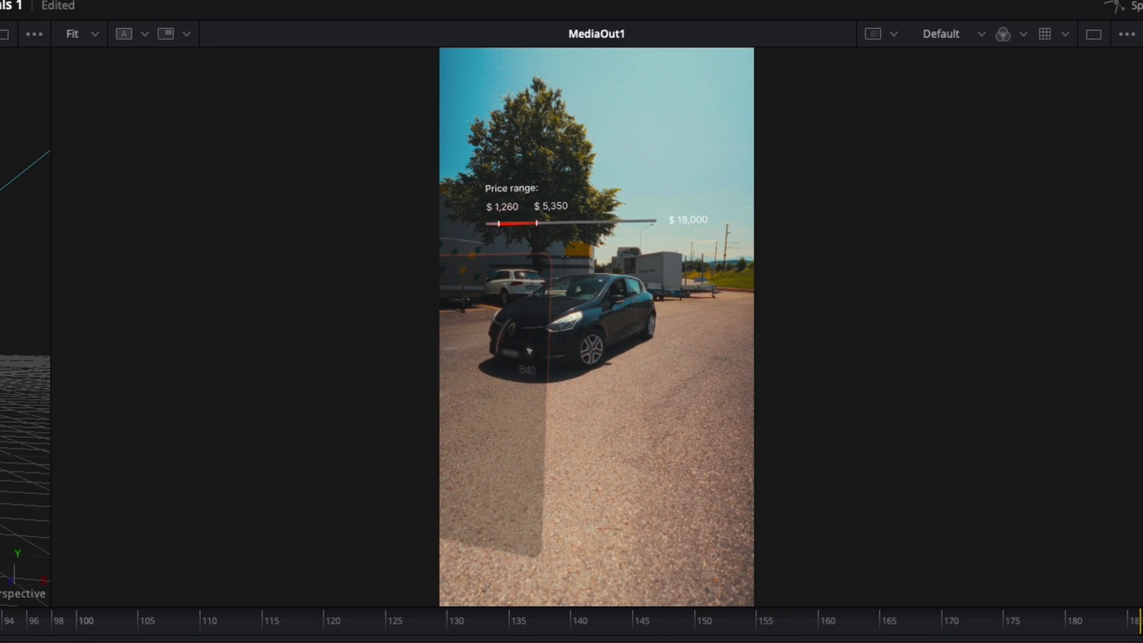
key(space)
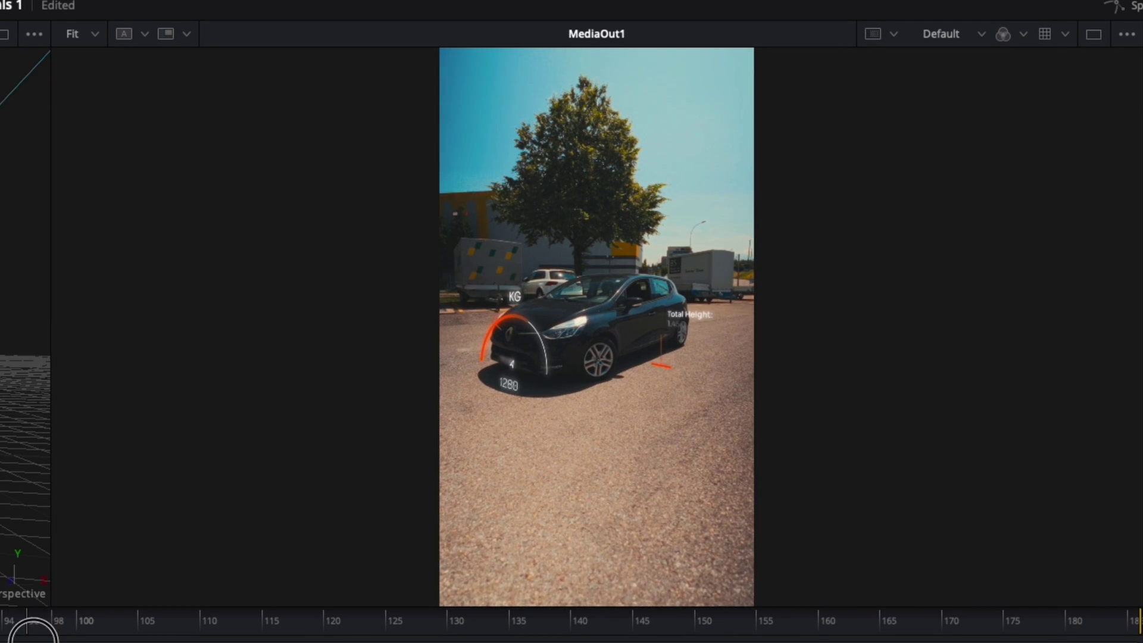
drag(138, 632, 571, 633)
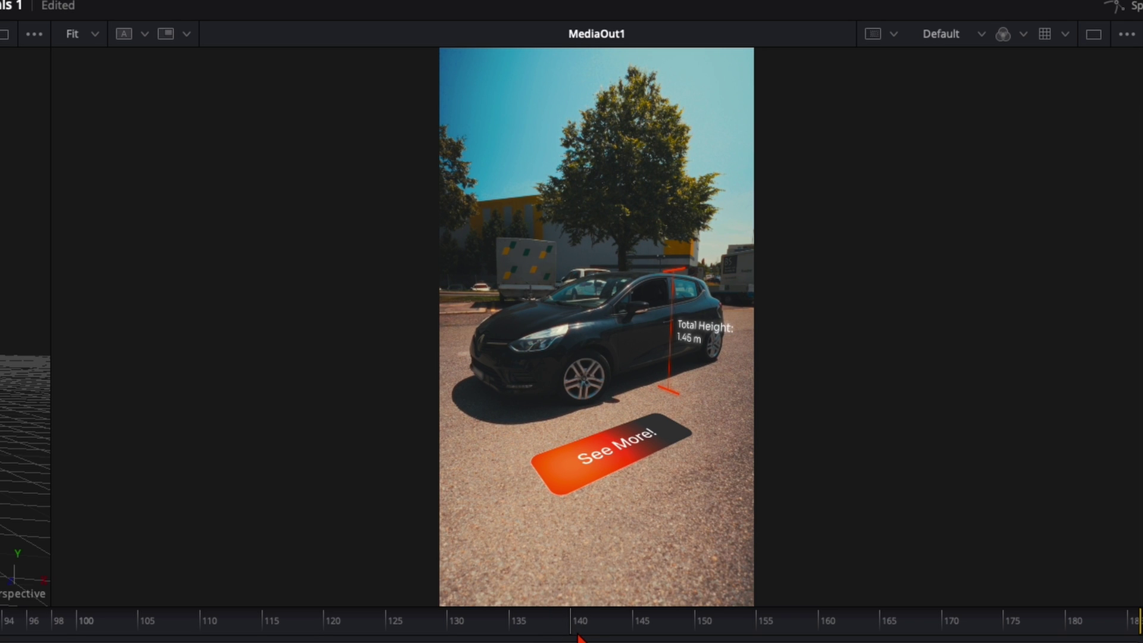
drag(577, 637, 366, 642)
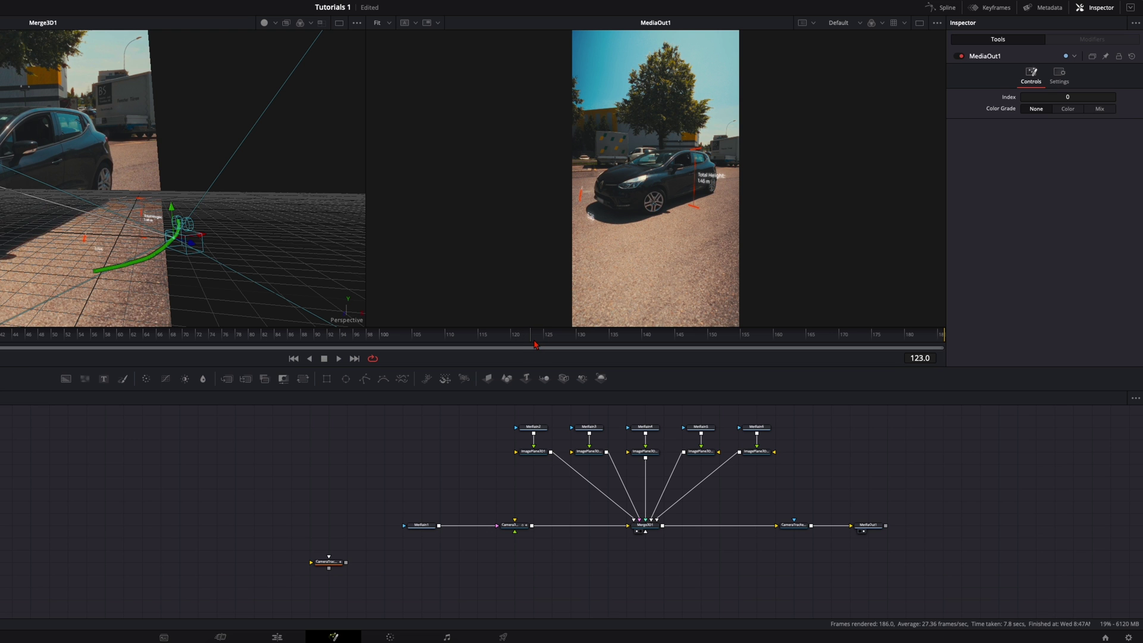